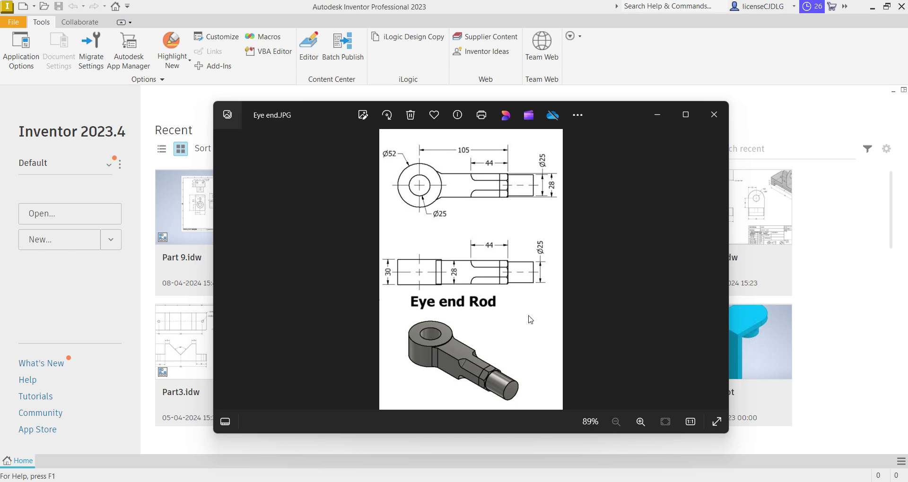
Step: Close the Eye end reference drawing in Photos to return to Inventor's Home screen
click(52, 242)
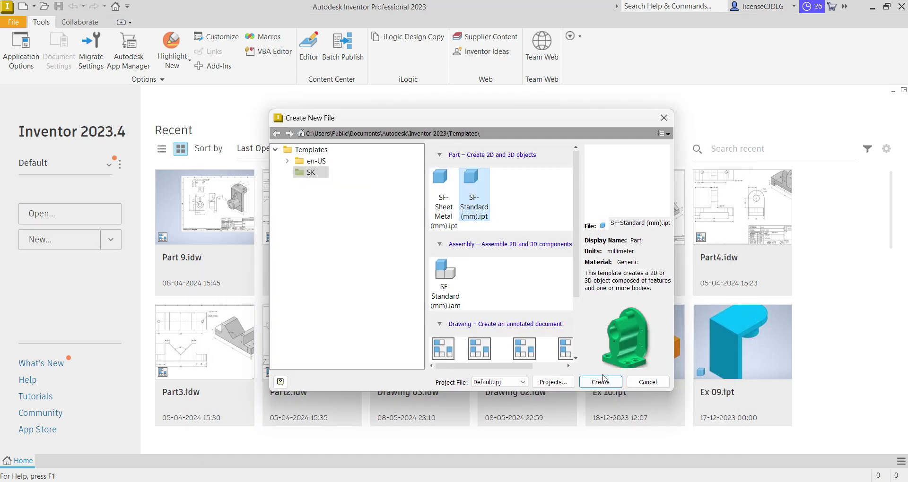
Step: Create a new millimetre part and start a 2D sketch on the YZ plane
click(605, 379)
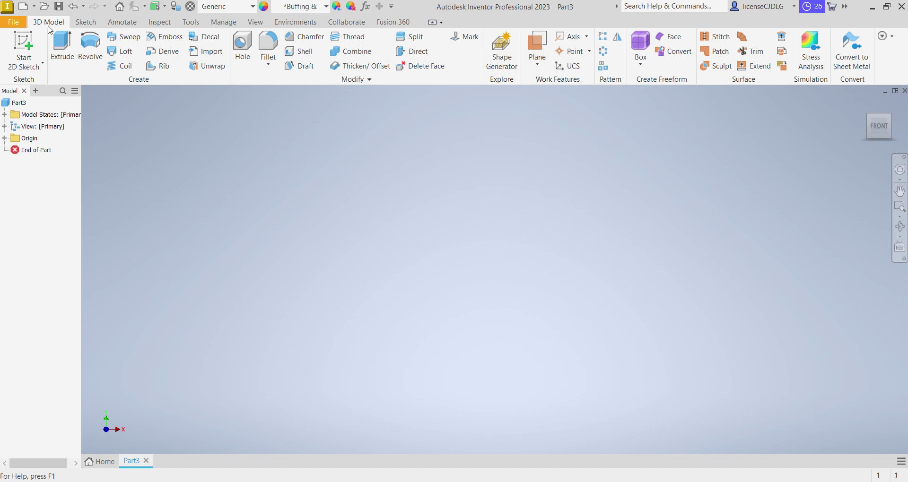
click(24, 50)
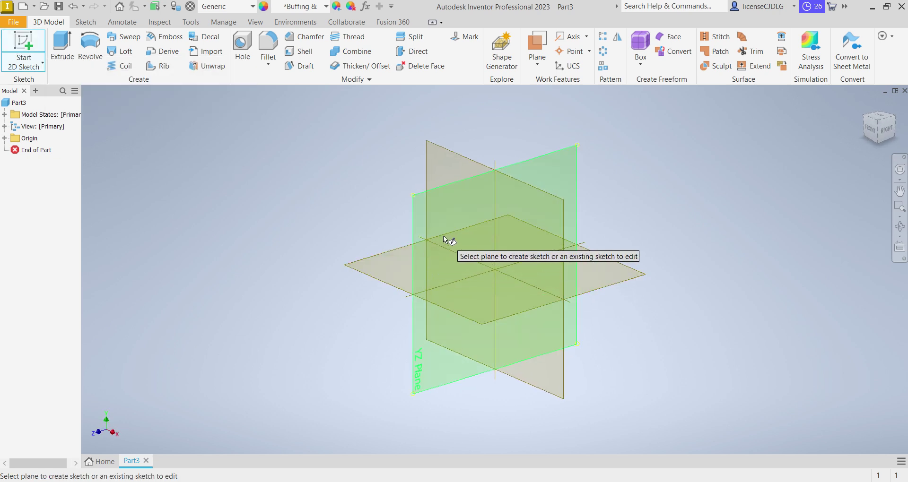
click(443, 237)
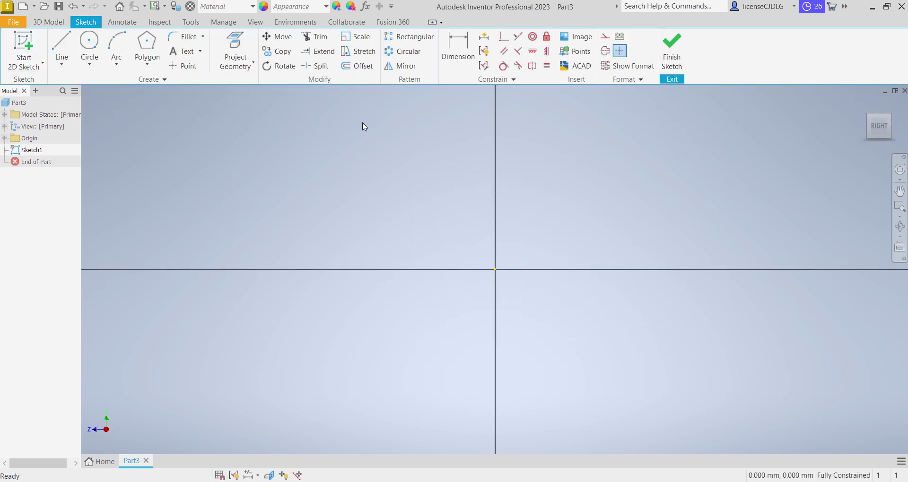
Step: Draw a centre-point rectangle at the origin, 28 mm by 82 mm
click(148, 64)
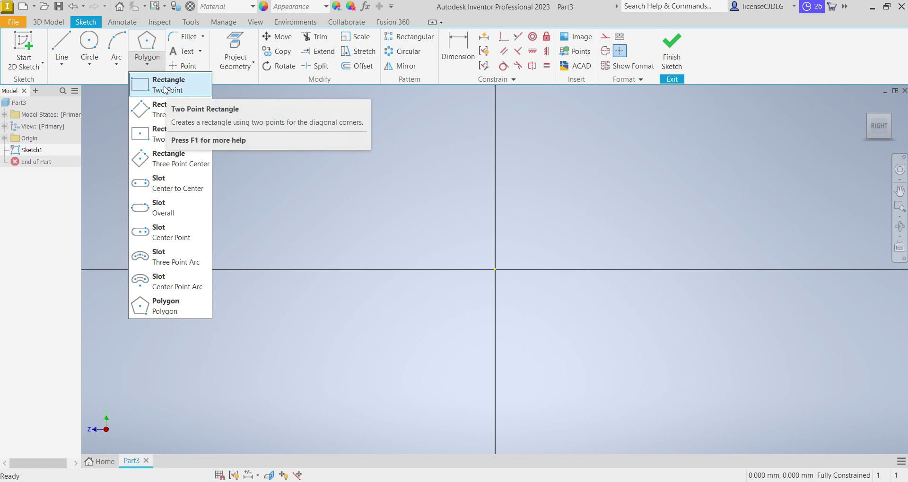
click(159, 136)
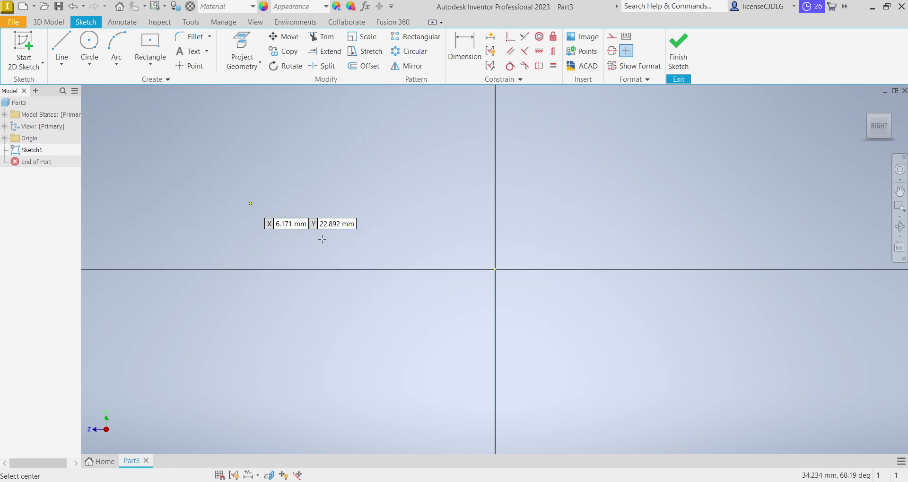
click(495, 270)
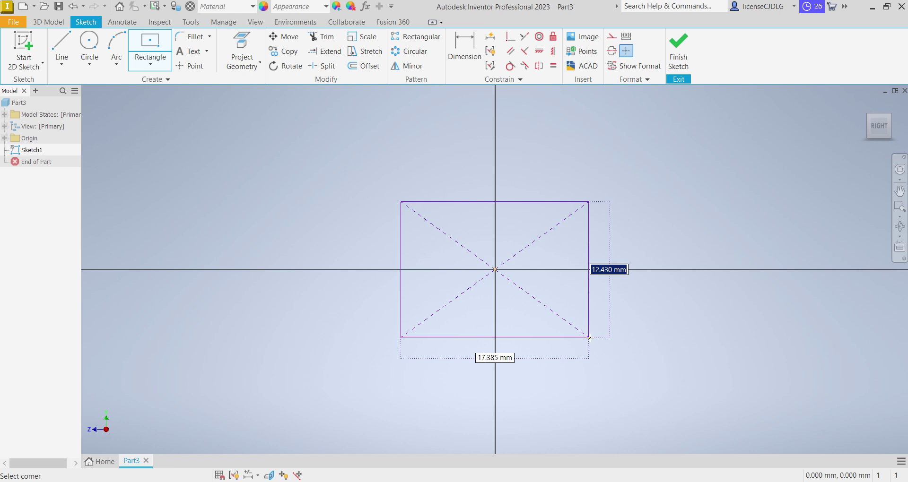
text(28)
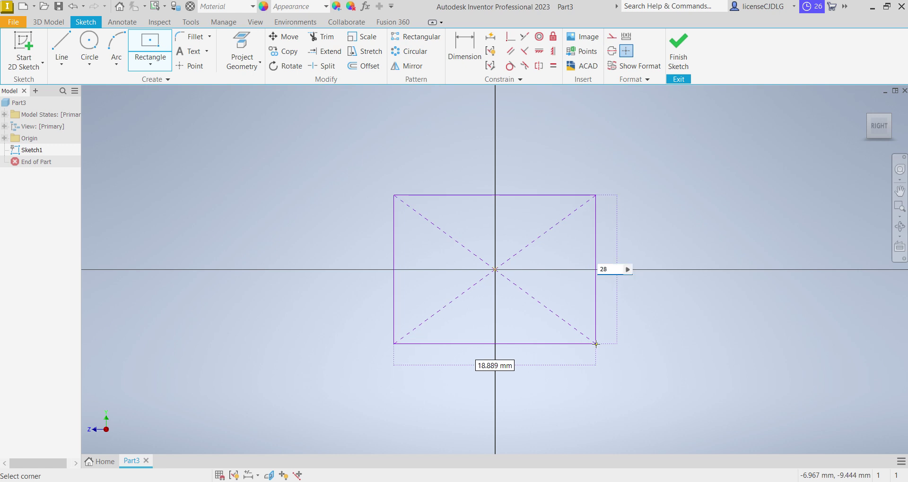
key(Tab)
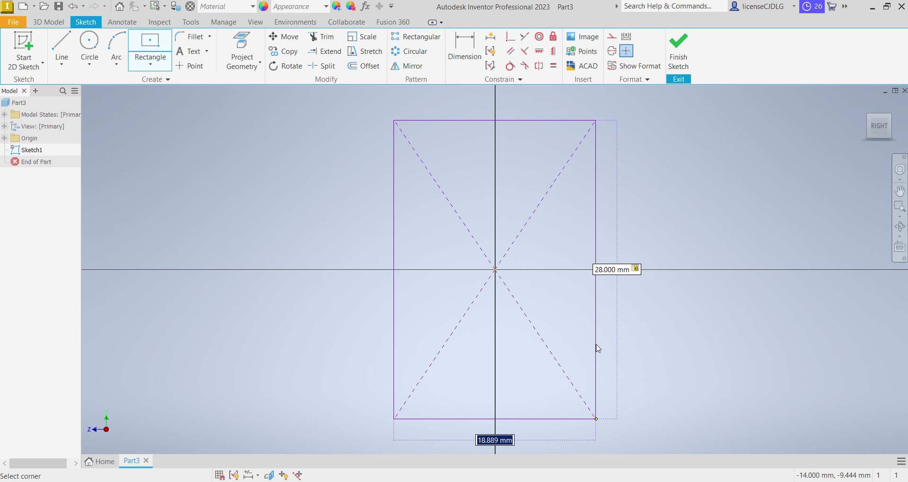
text(82)
key(Return)
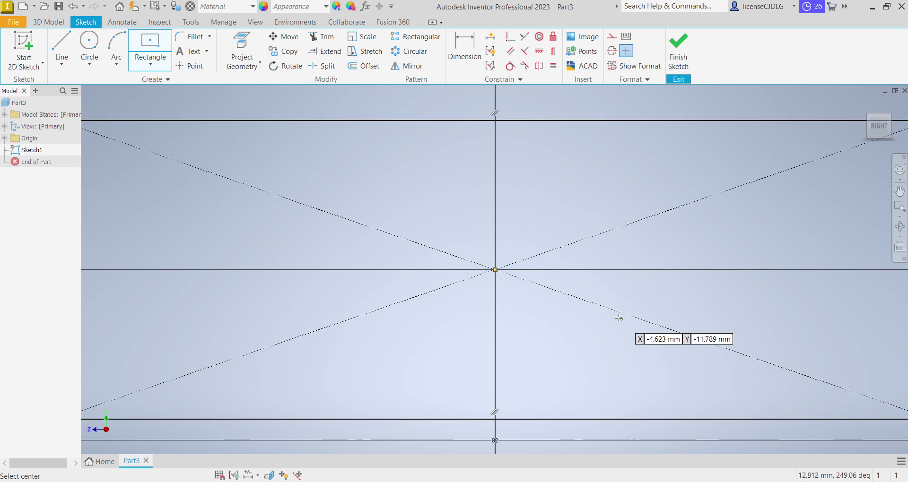
scroll(701, 349, down, 2)
key(Escape)
scroll(587, 359, up, 5)
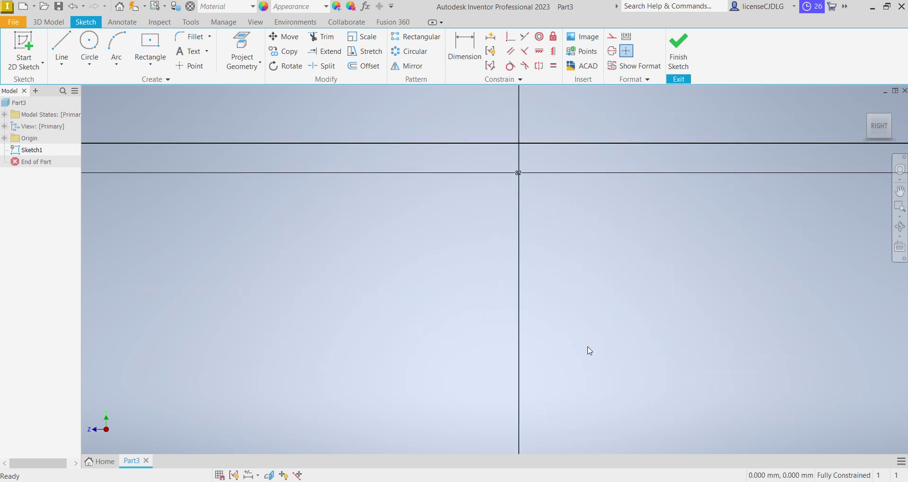
Step: Change the 82 mm width dimension to 28 mm, making the rectangle square
double_click(529, 173)
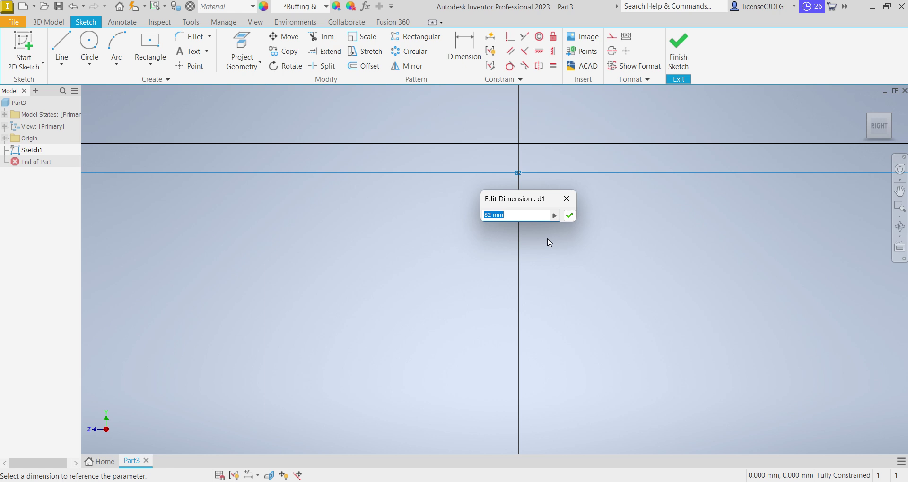
text(28)
key(Return)
scroll(496, 264, down, 3)
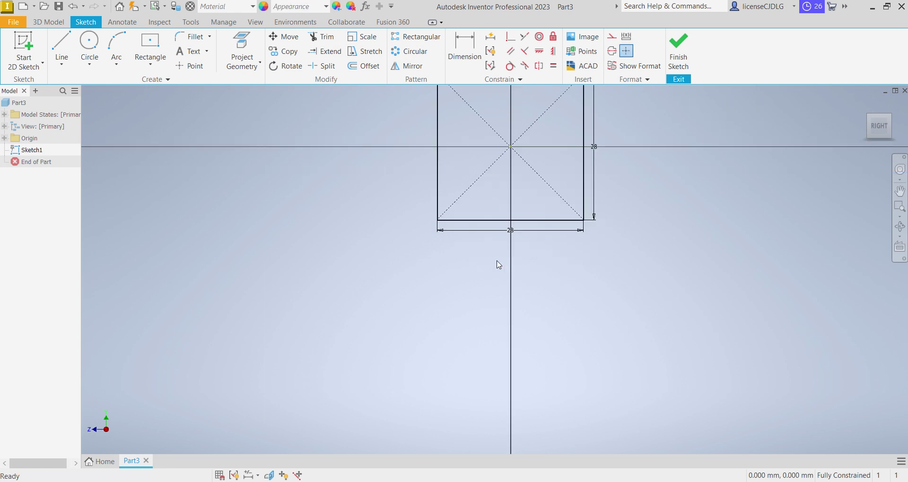
Step: Finish the sketch and check it from the front before returning to the home view
click(668, 40)
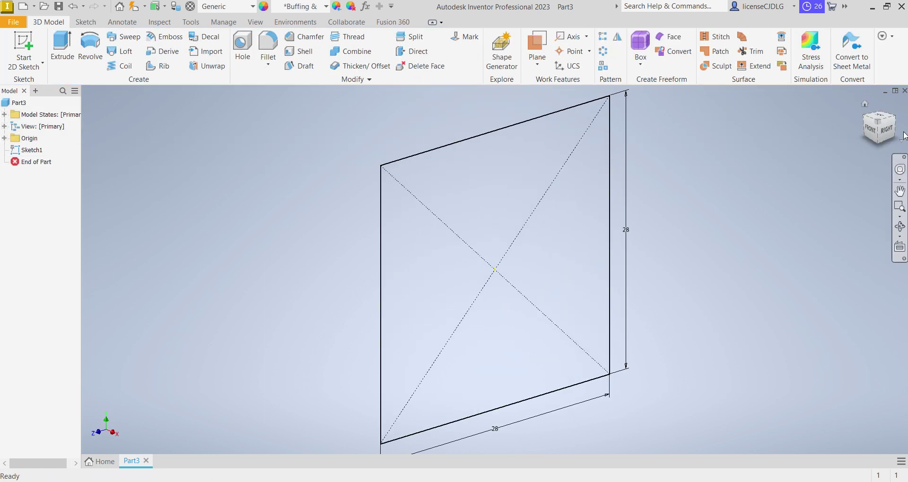
click(872, 130)
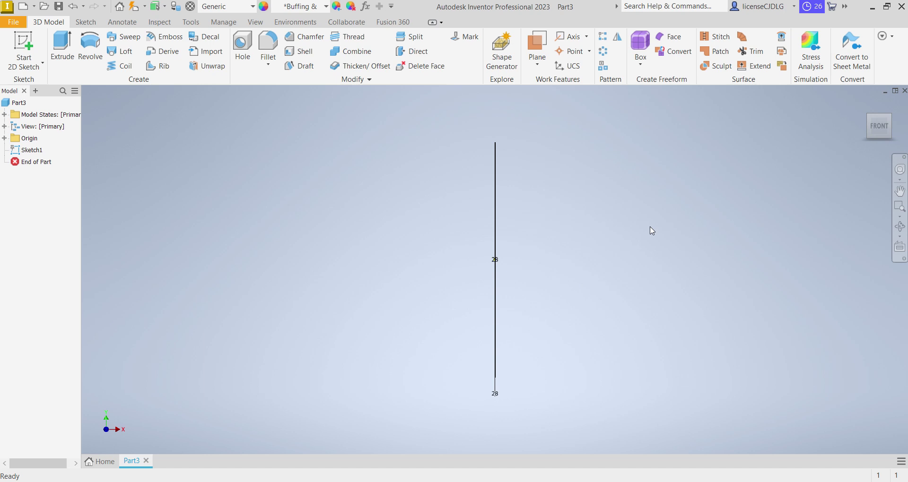
mouse_move(879, 126)
click(865, 104)
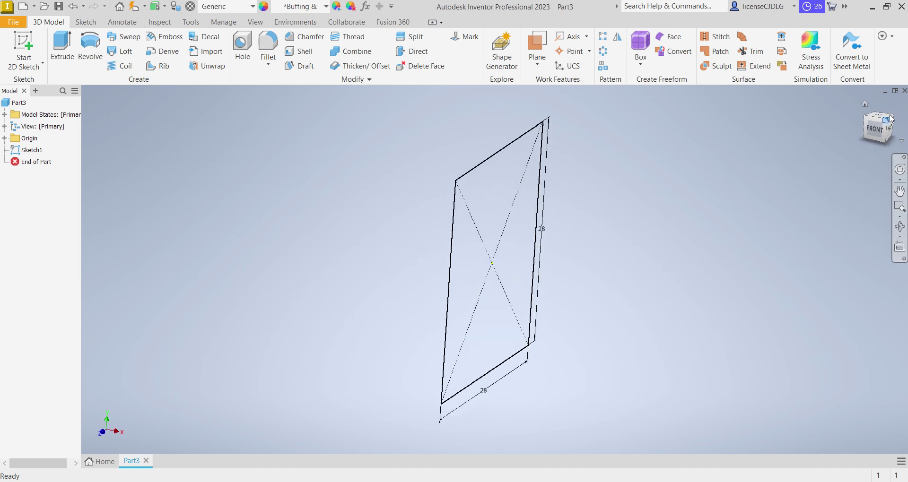
Step: Extrude the square profile into a 10 mm deep solid bar
click(53, 53)
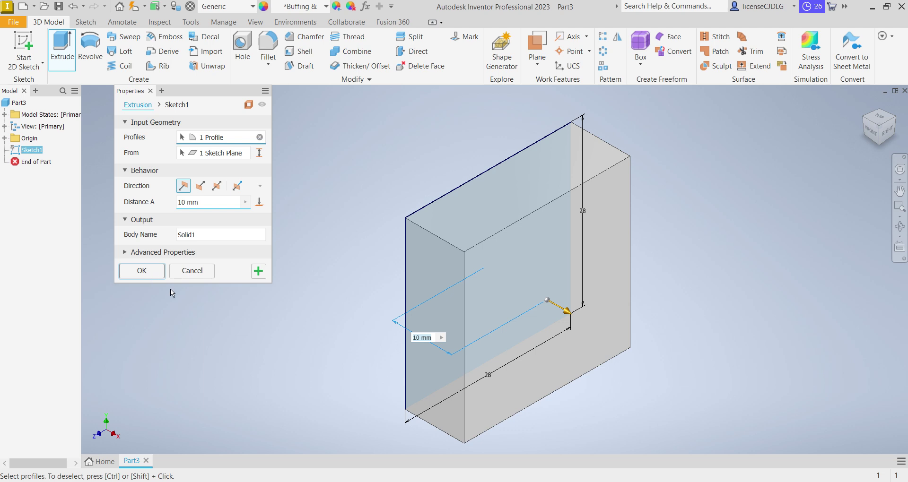
key(Return)
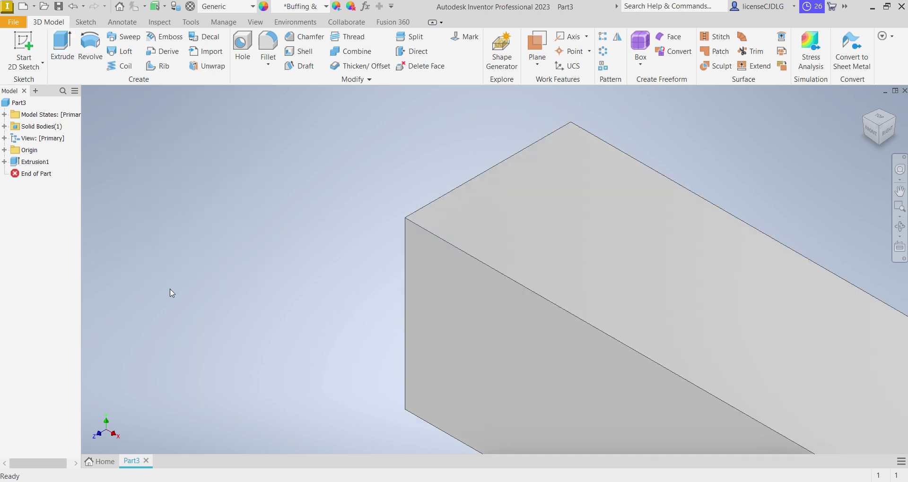
scroll(461, 311, down, 5)
scroll(626, 266, up, 3)
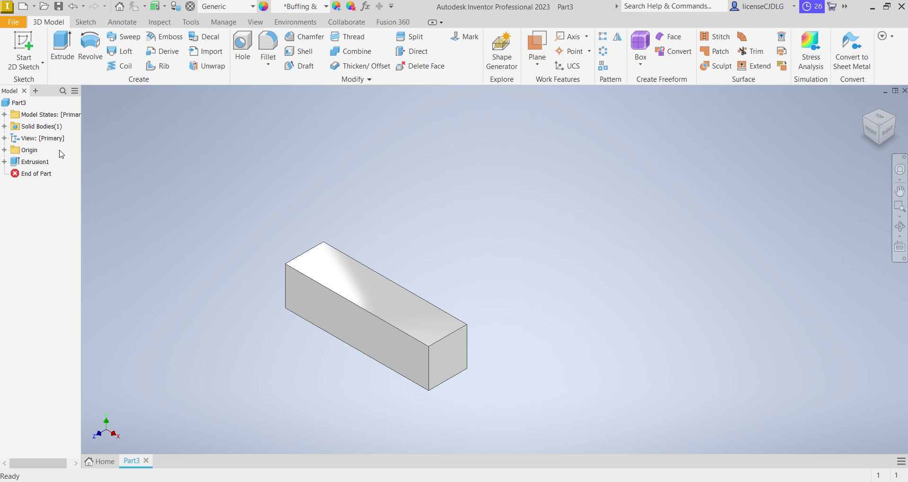
Step: Start a new sketch on the origin's XZ plane
click(3, 150)
click(44, 176)
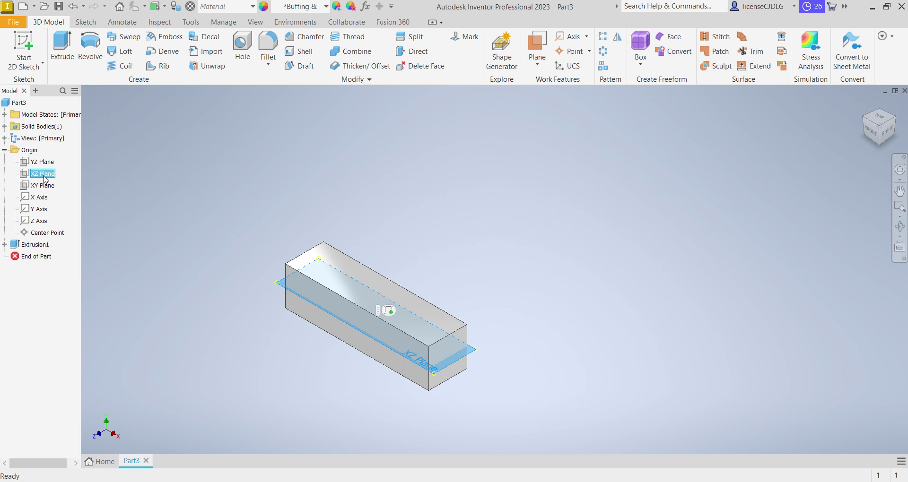
click(390, 311)
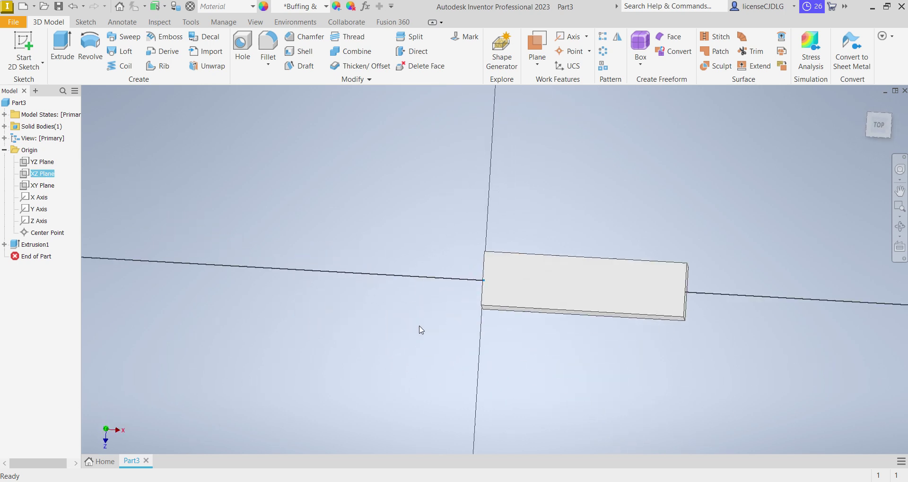
scroll(511, 275, up, 3)
Step: Draw a 58 mm diameter circle at the origin, checking the reference drawing
click(90, 44)
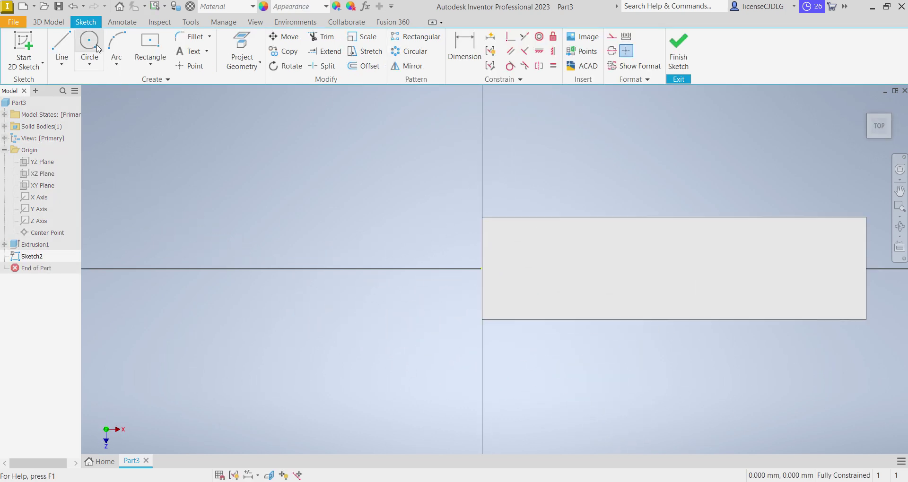
click(482, 269)
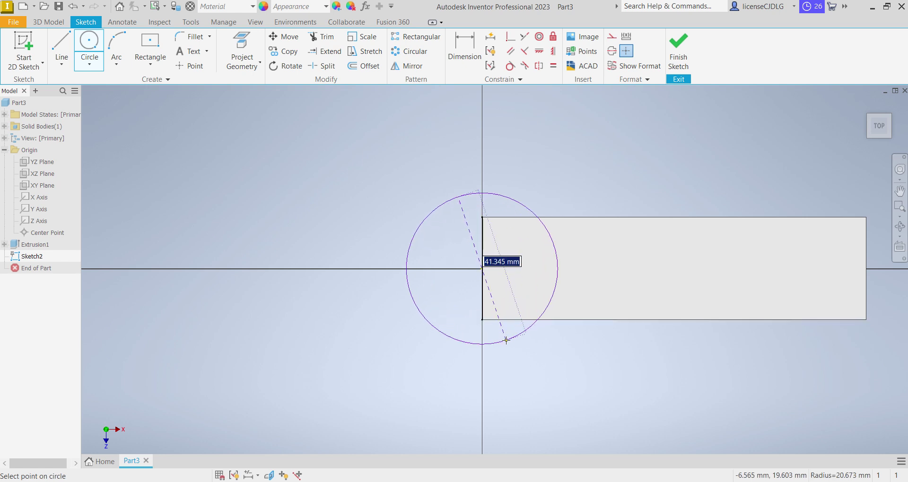
text(58)
key(Return)
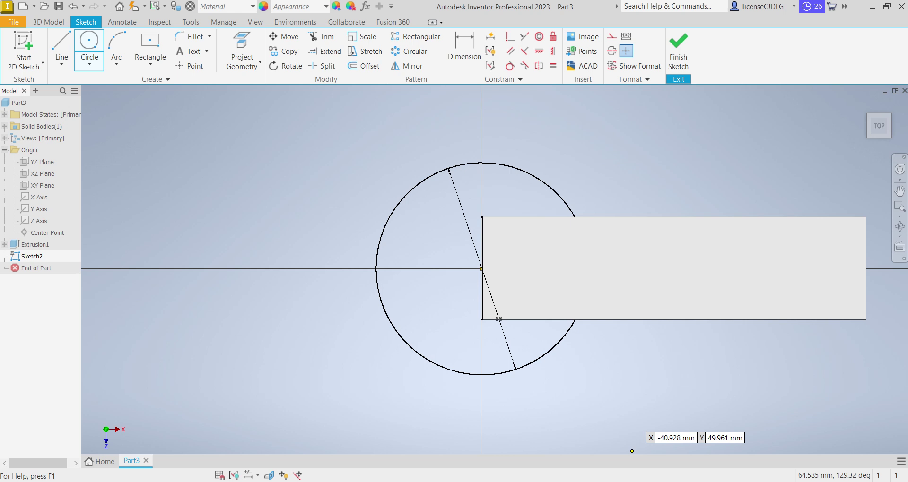
key(alt+Tab)
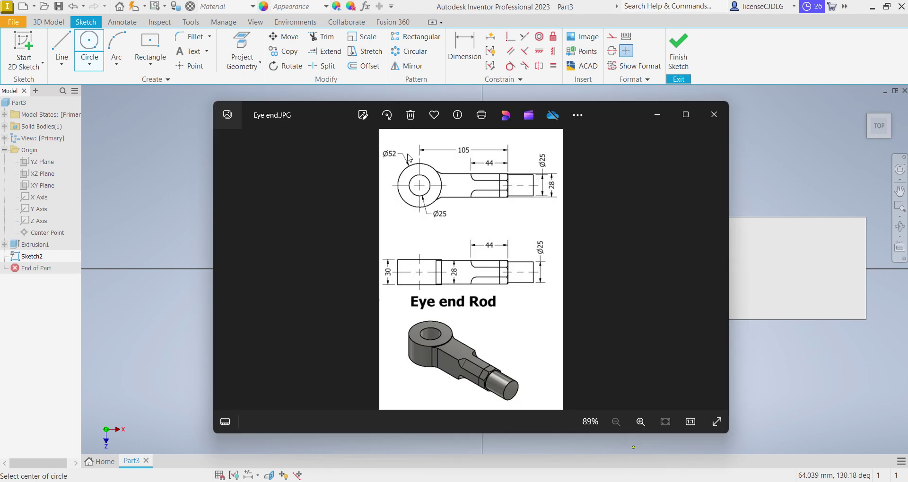
key(alt+Tab)
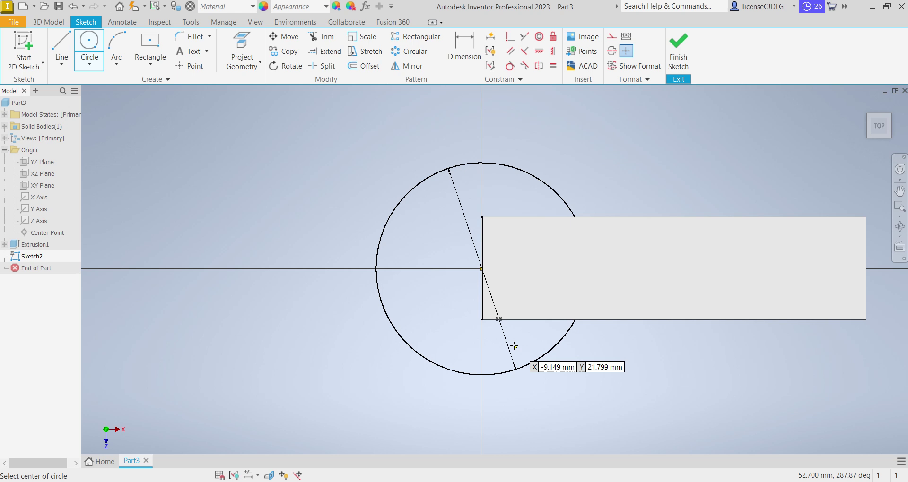
key(Escape)
Step: Change the circle's diameter dimension from 58 mm to 52 mm
double_click(501, 335)
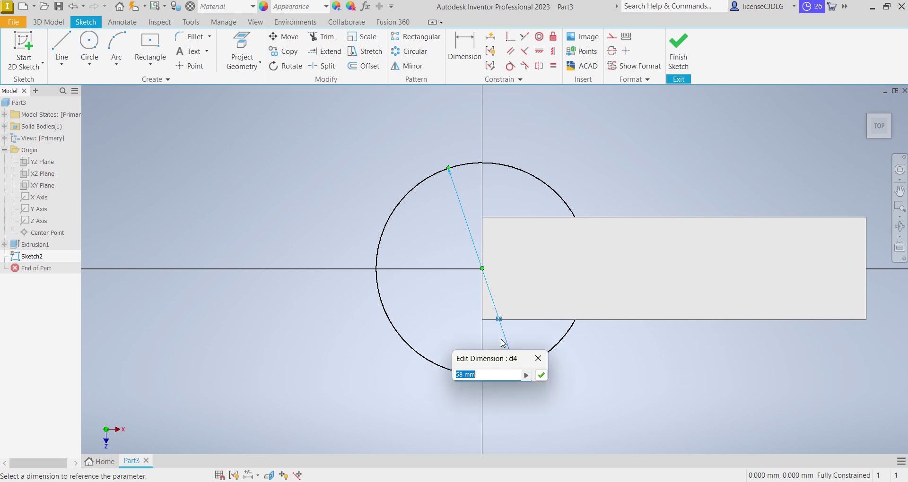
text(52)
key(Return)
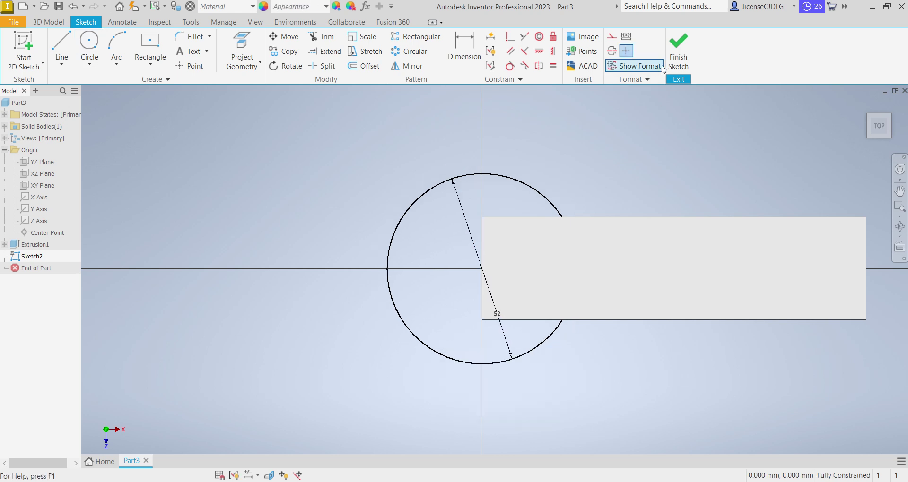
Step: Extrude the 52 mm circle symmetrically into a round boss, checking the distance against the reference
click(678, 50)
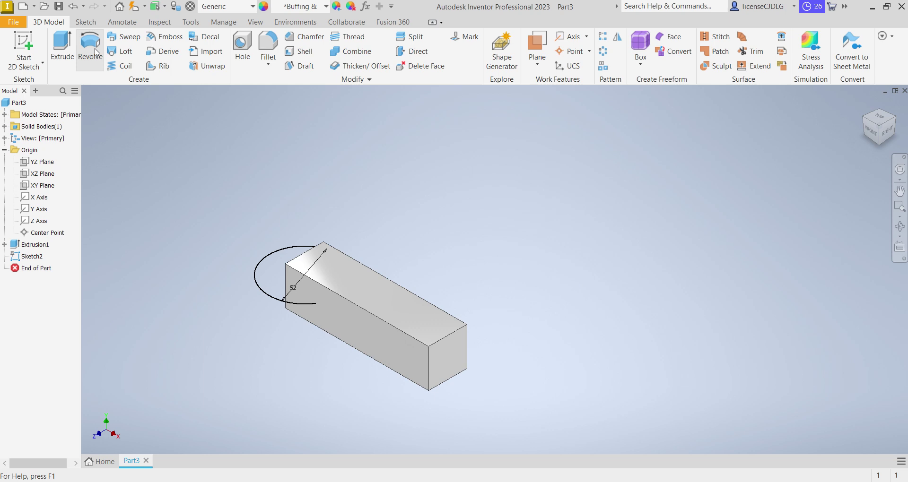
click(62, 47)
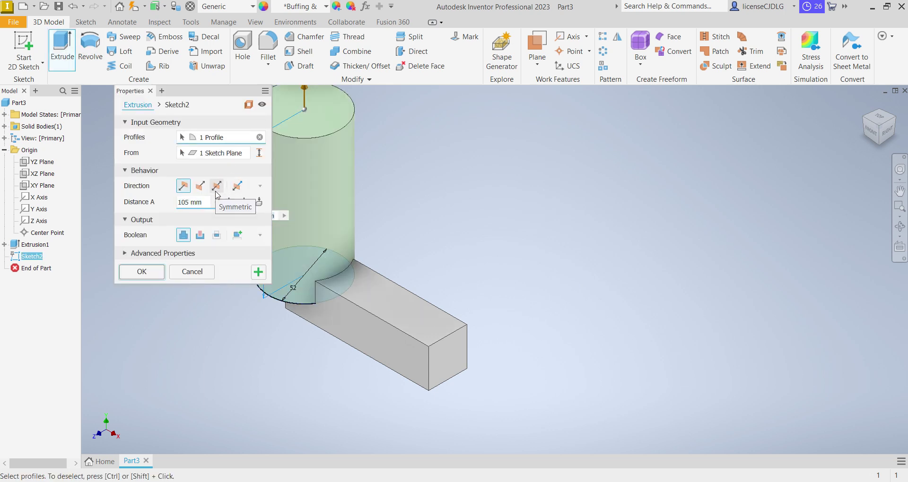
click(217, 188)
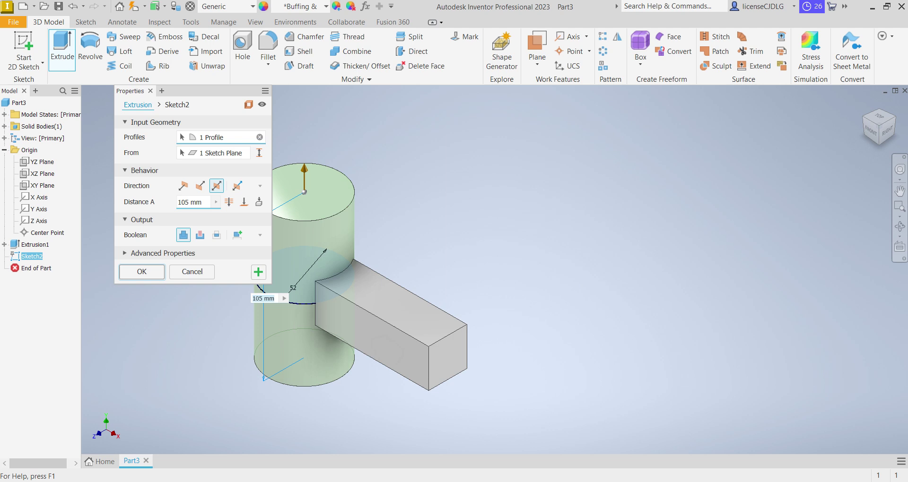
click(614, 431)
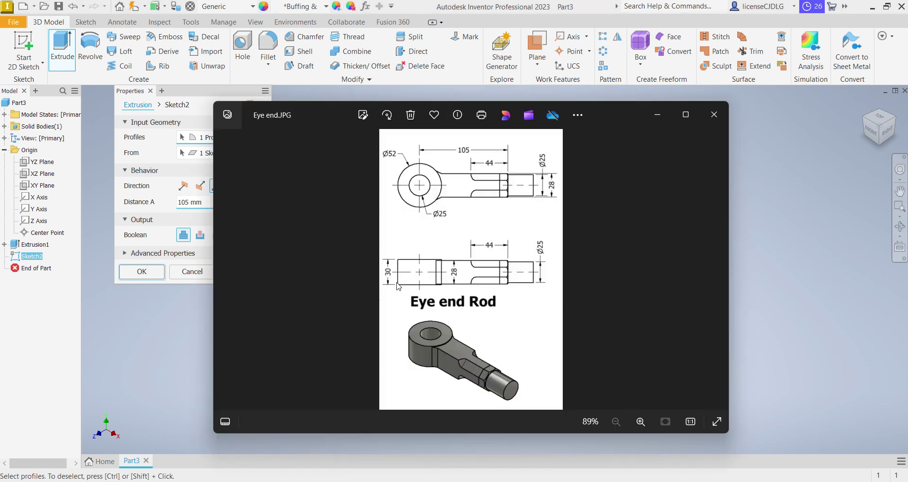
click(207, 213)
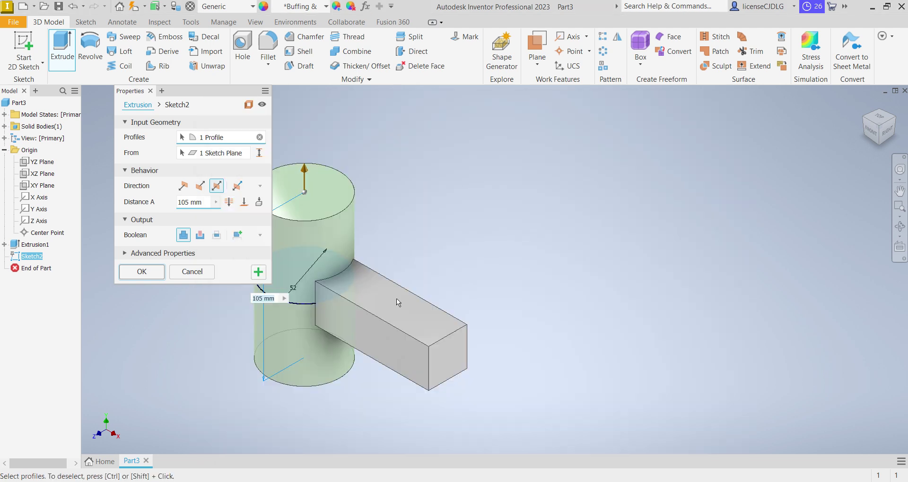
click(198, 206)
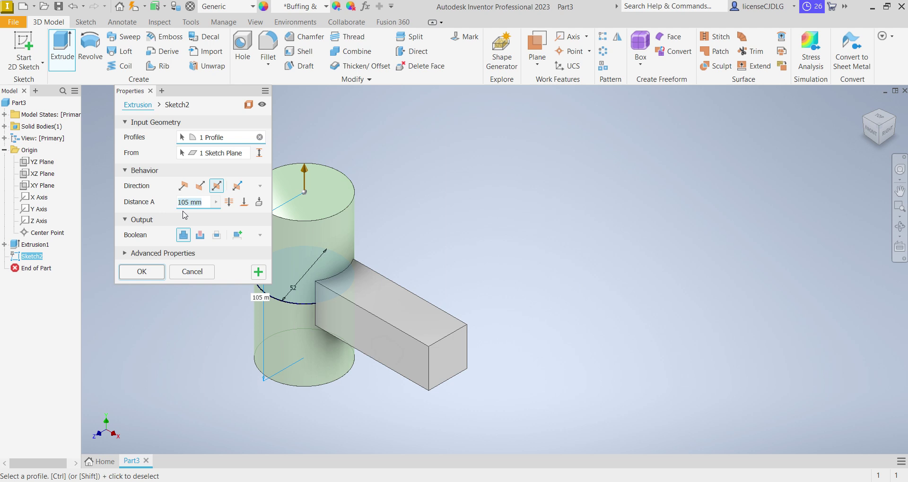
key(Return)
Step: Sketch a centred hole circle on the boss top face
click(284, 247)
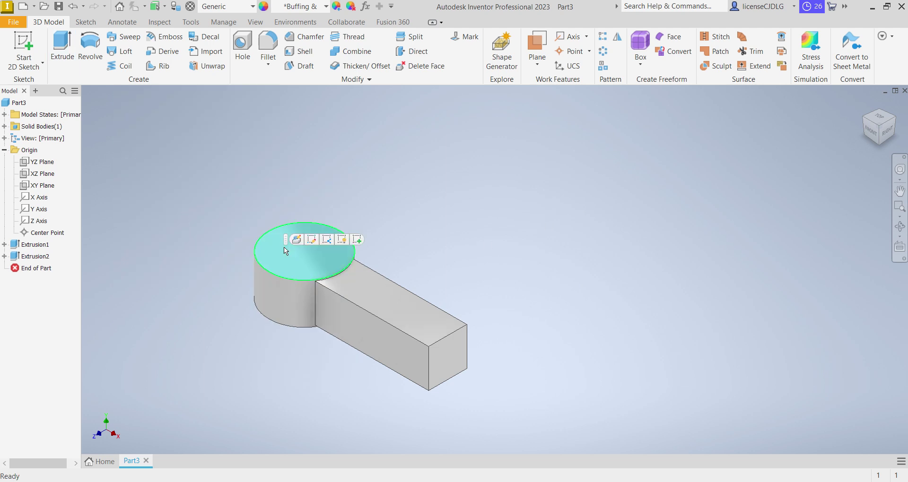
key(s)
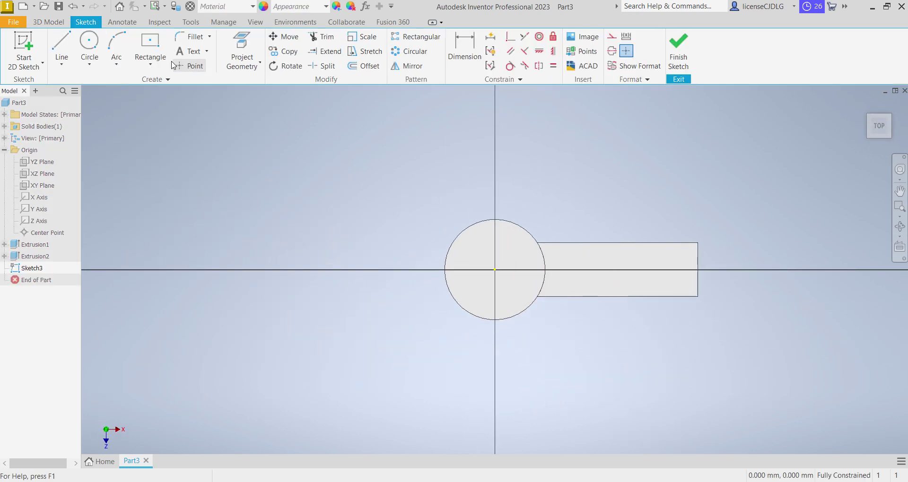
click(90, 48)
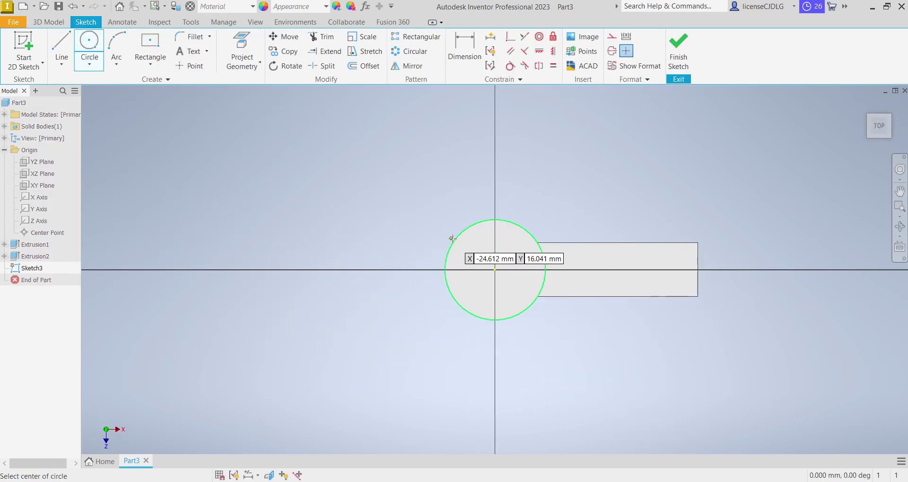
click(495, 270)
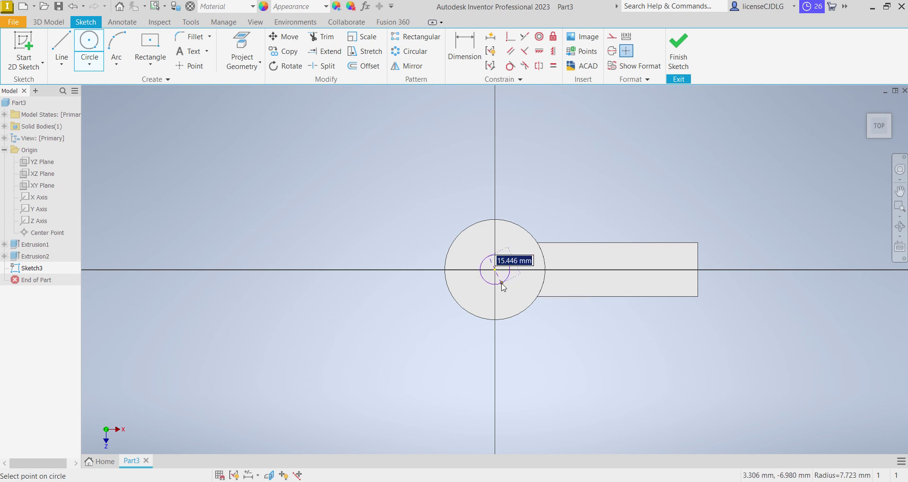
text(24)
key(Return)
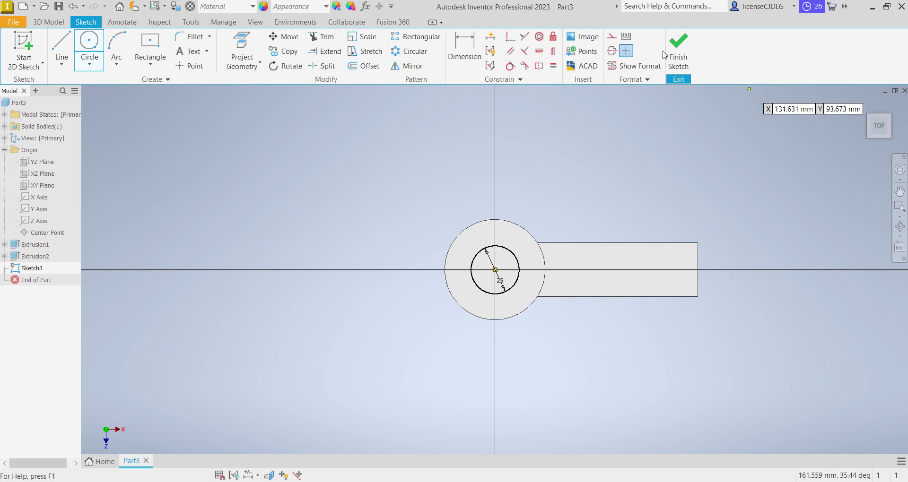
click(678, 52)
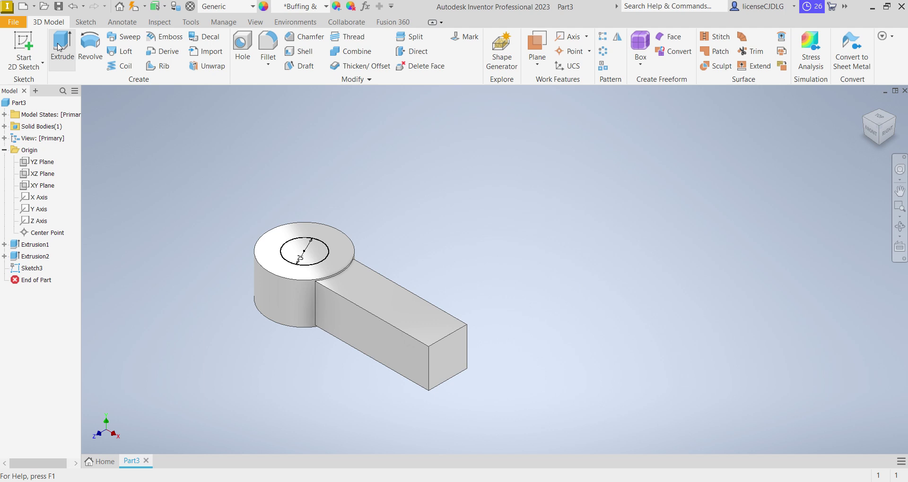
Step: Extrude the hole circle as a cut through the entire boss
click(60, 48)
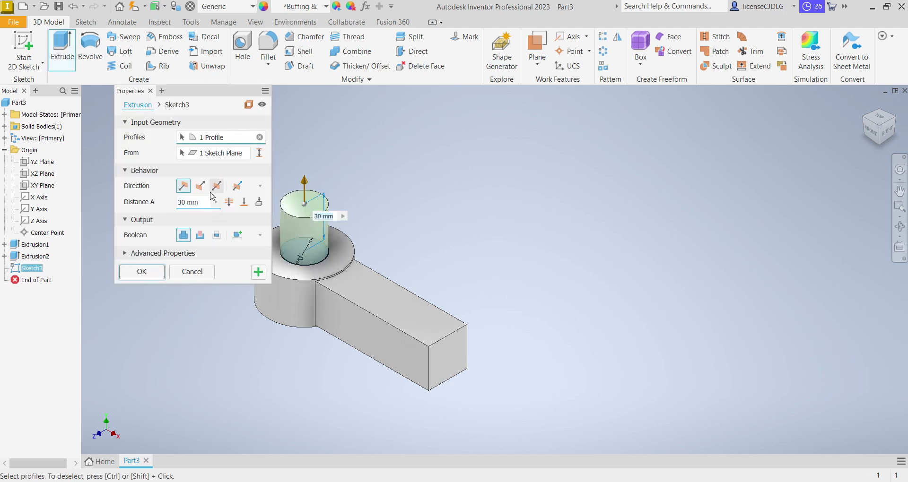
click(200, 186)
click(229, 202)
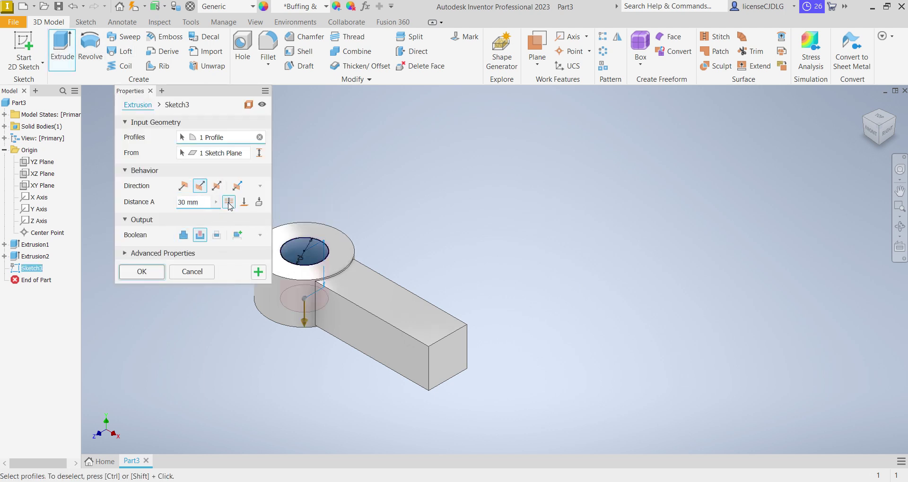
click(142, 272)
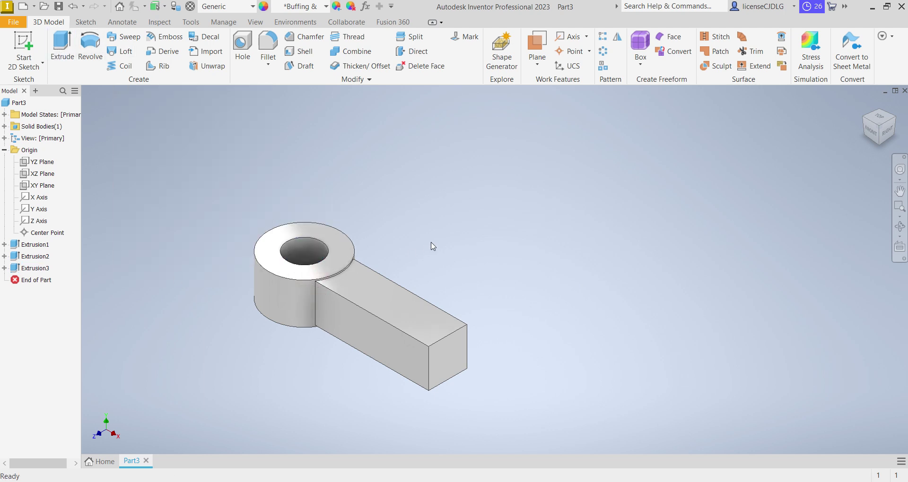
Step: Sketch a centred 25 mm circle on the bar's far end face
click(452, 364)
click(526, 361)
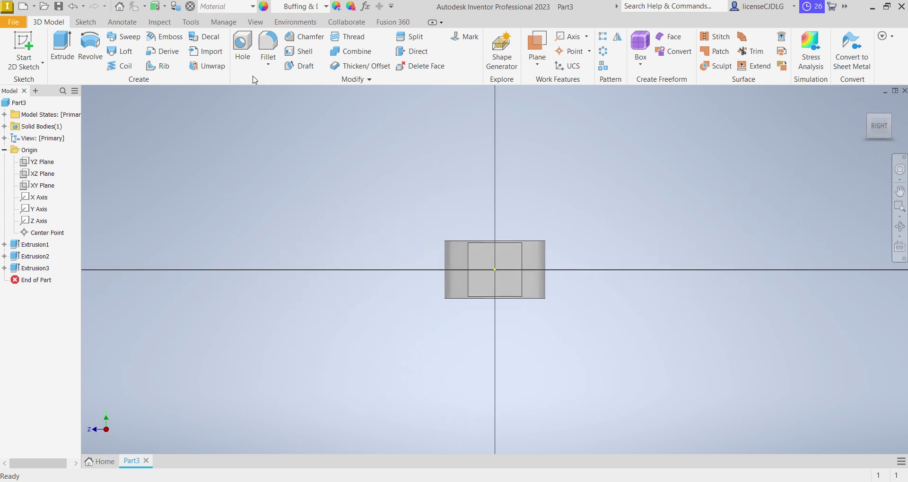
click(91, 45)
scroll(478, 268, down, 5)
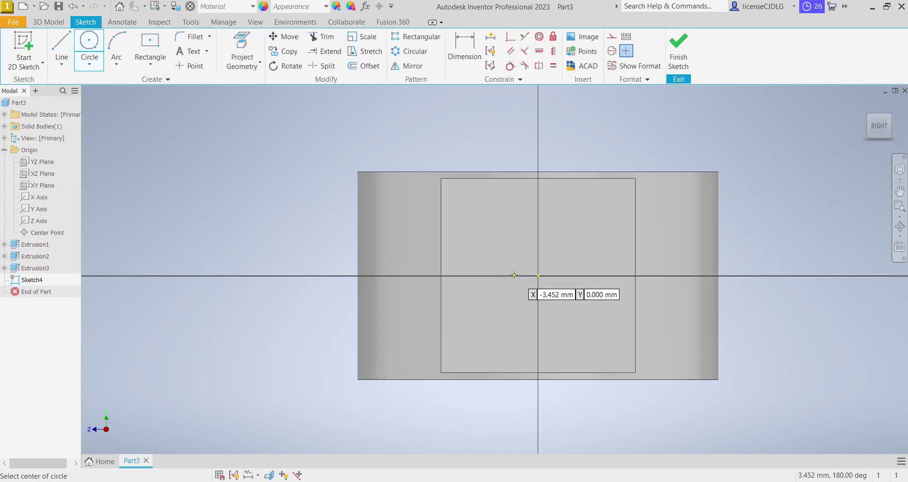
click(538, 276)
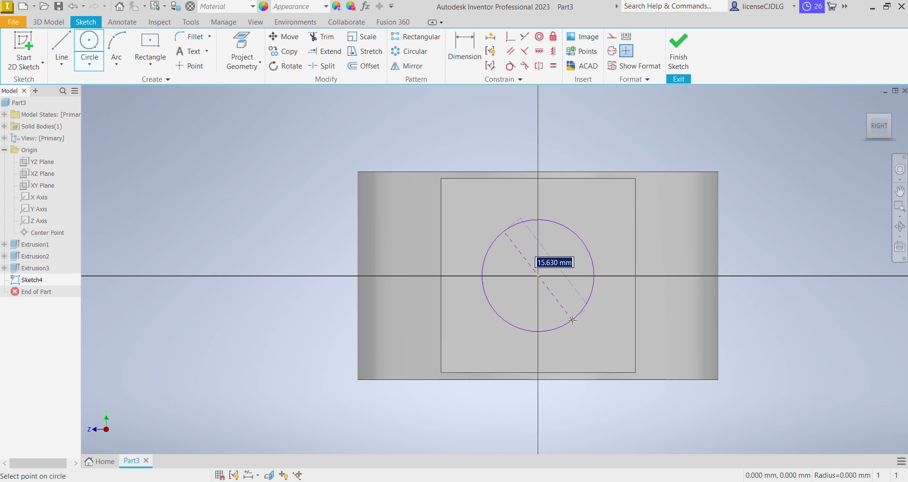
text(25)
key(Return)
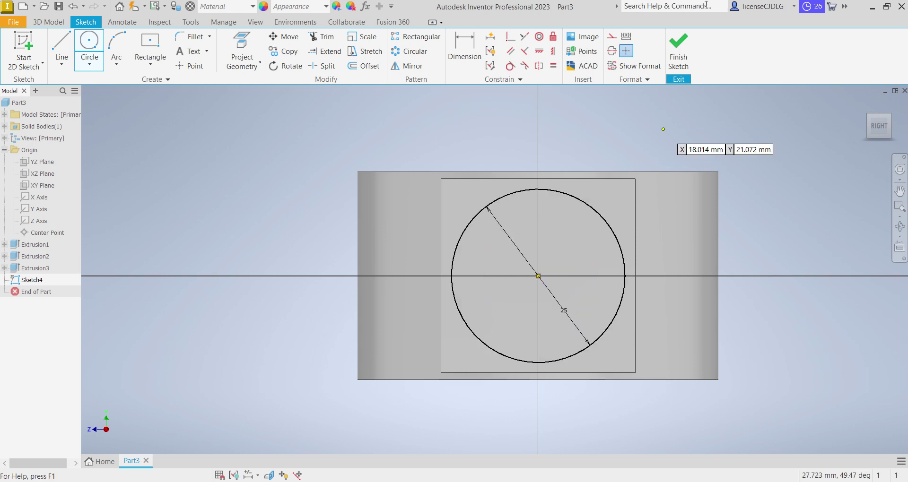
click(684, 58)
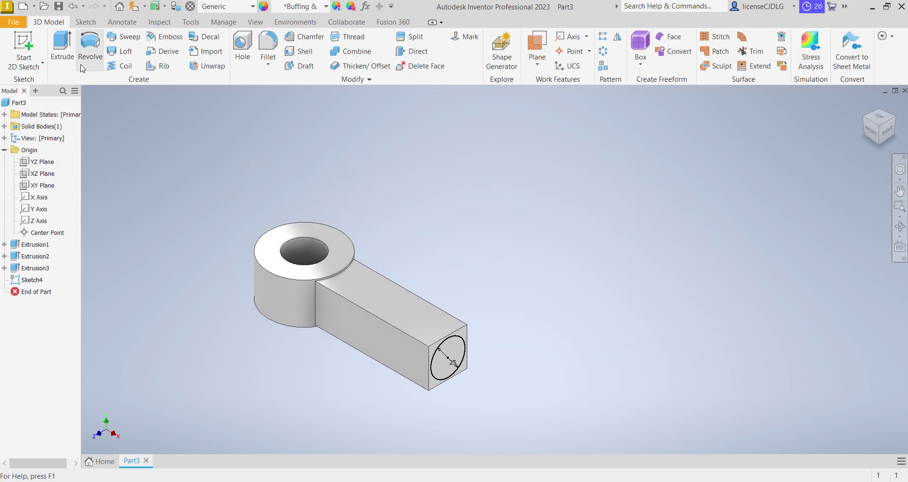
Step: Extrude the 25 mm circle outward 40 mm as a round shank
click(62, 47)
text(40)
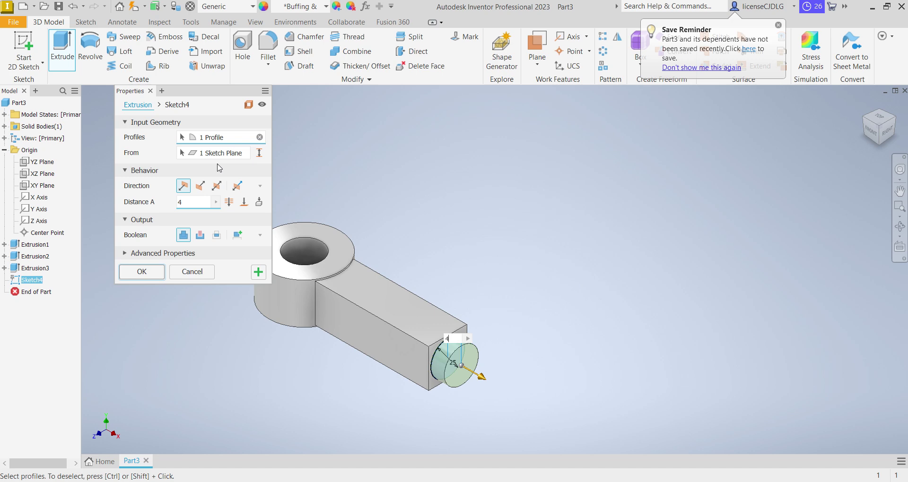
key(Return)
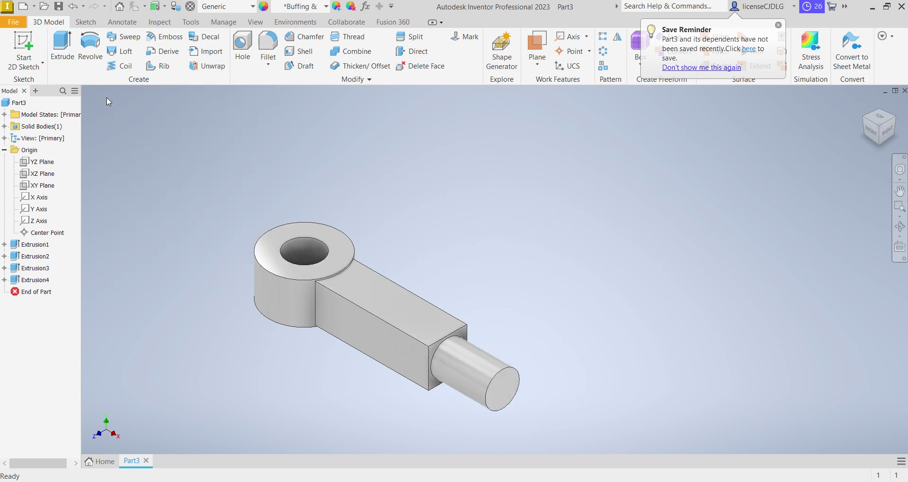
scroll(475, 373, up, 5)
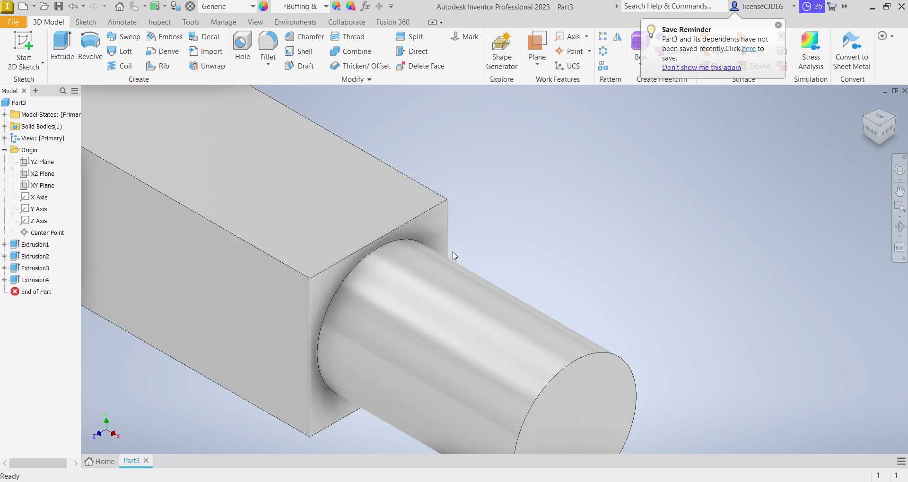
Step: Start a new sketch on the bar's square end face, viewed straight on
click(438, 234)
key(Page_Up)
key(s)
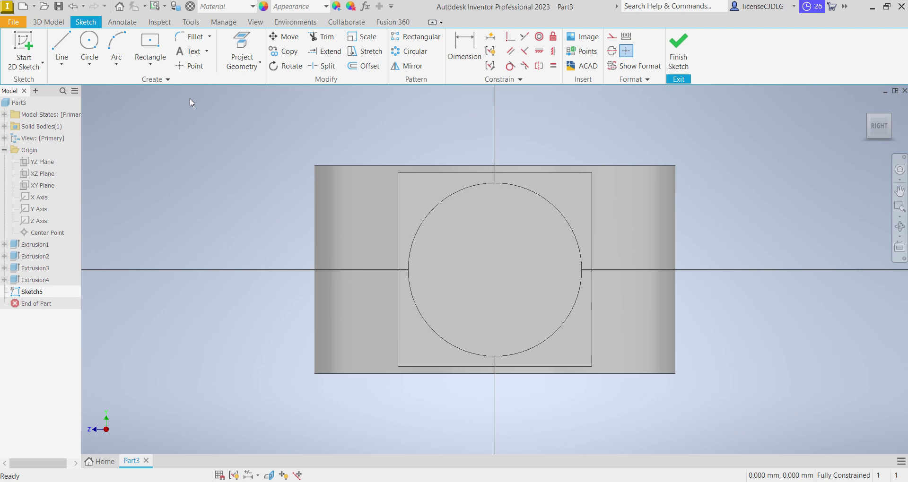
Step: Draw an octagon centred on the shank, sized to touch the square's sides
click(150, 64)
click(185, 309)
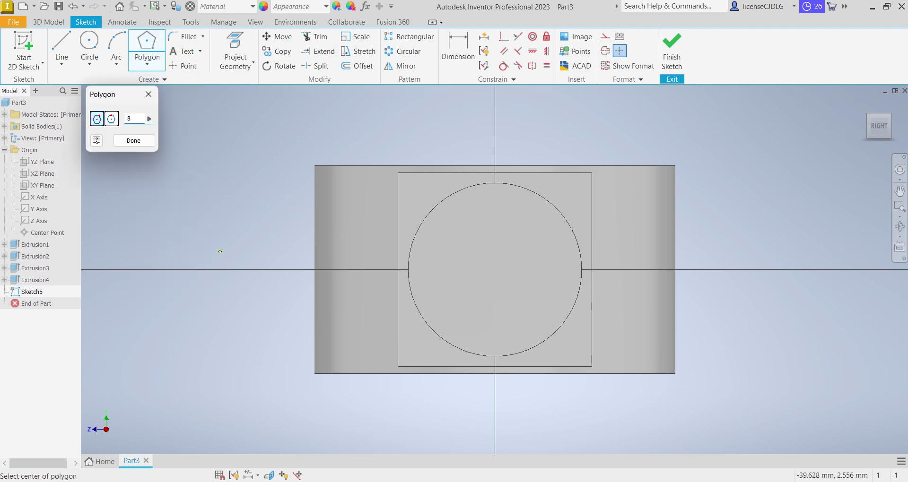
key(Escape)
key(Return)
click(494, 270)
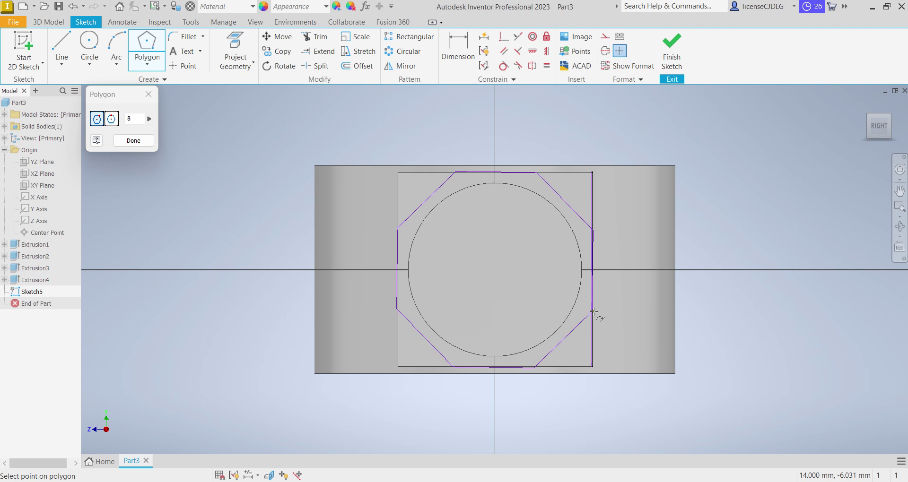
click(592, 311)
scroll(766, 334, up, 3)
scroll(755, 333, down, 4)
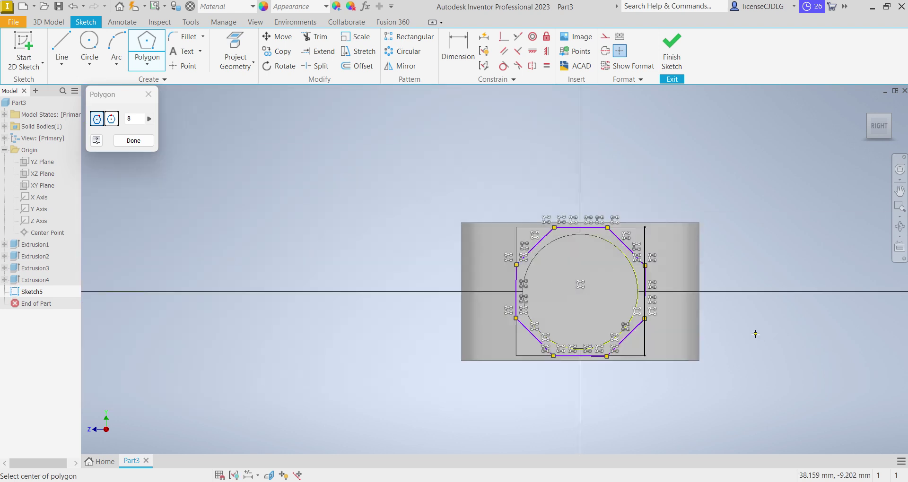
key(Escape)
scroll(580, 322, up, 2)
scroll(613, 334, up, 3)
scroll(592, 313, down, 4)
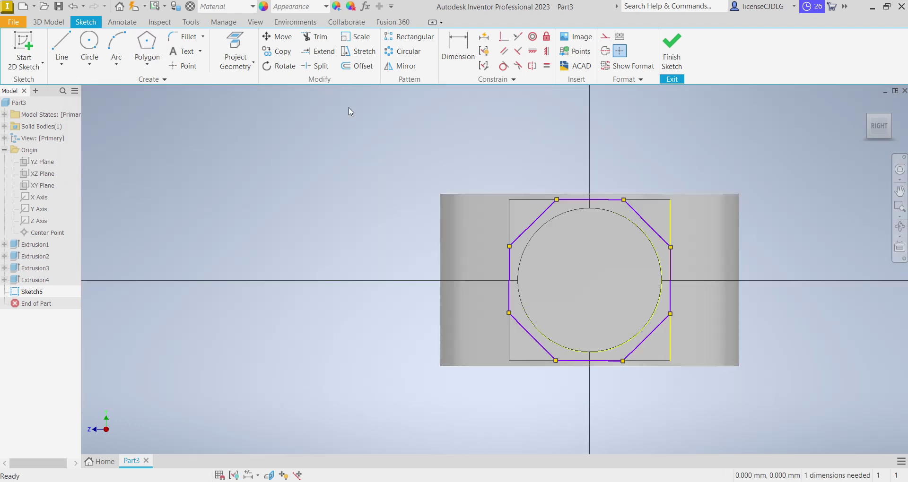
Step: Project the block's end outline and make the right octagon edge vertical, fully constraining the sketch
click(240, 51)
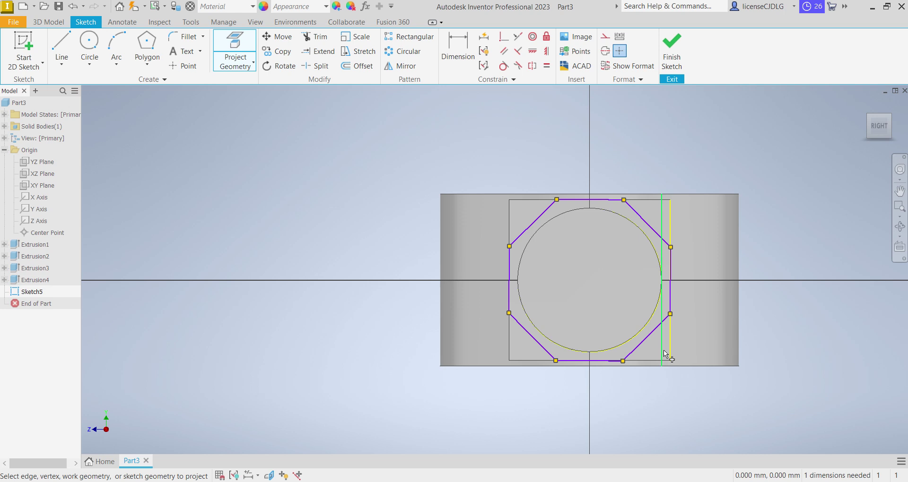
click(655, 356)
scroll(669, 339, up, 3)
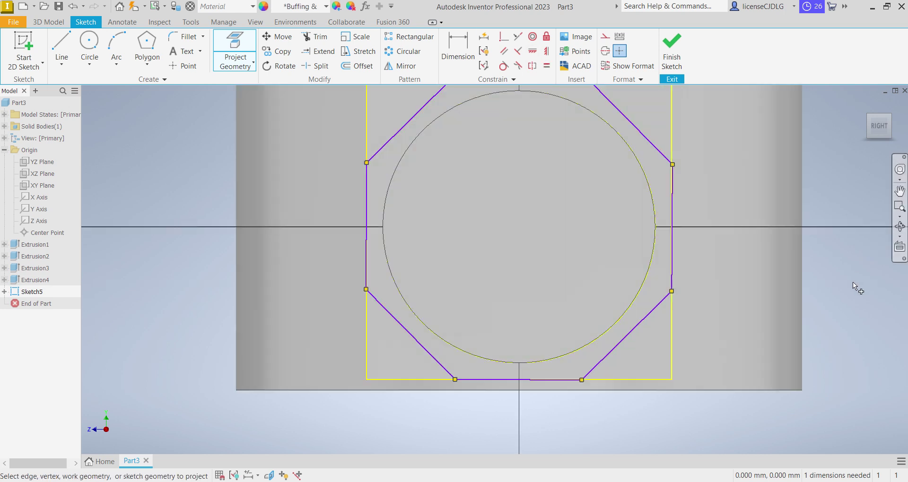
click(547, 51)
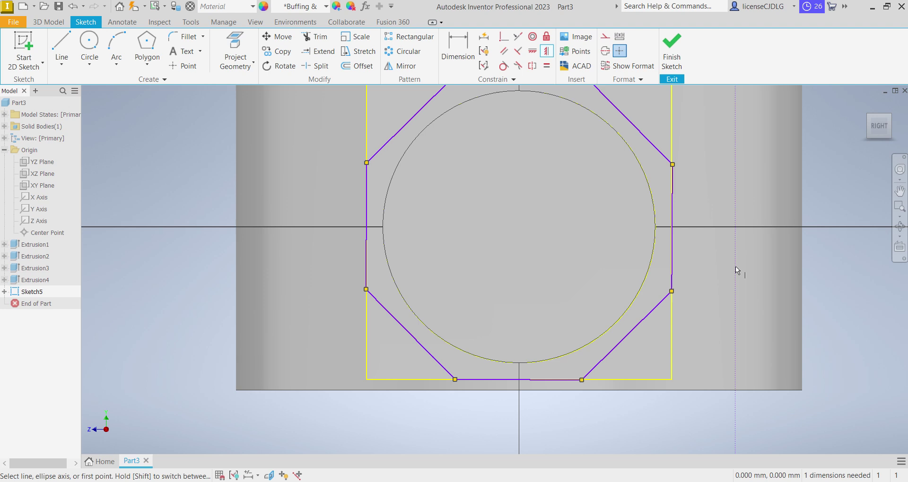
click(673, 269)
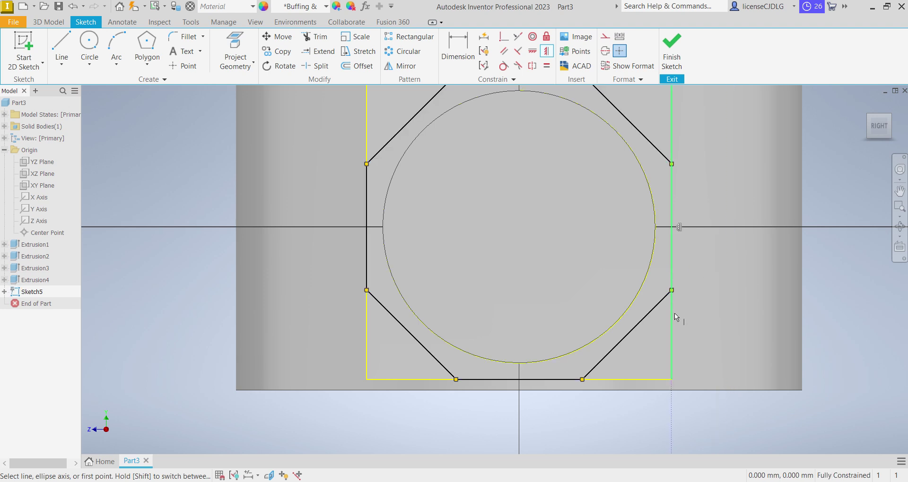
click(673, 313)
click(252, 103)
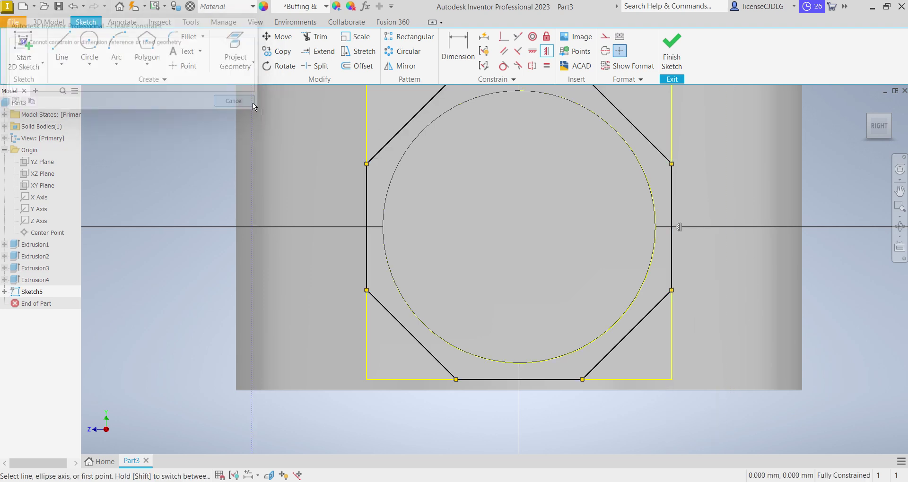
scroll(722, 257, down, 3)
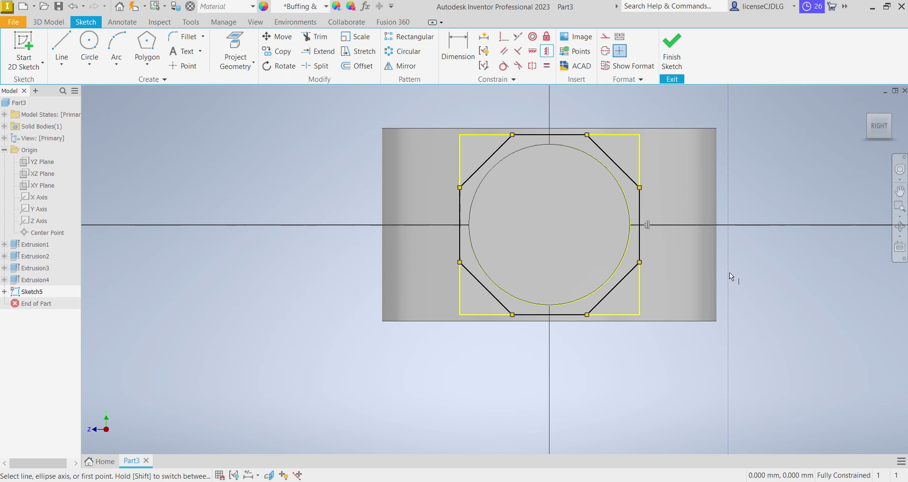
key(Escape)
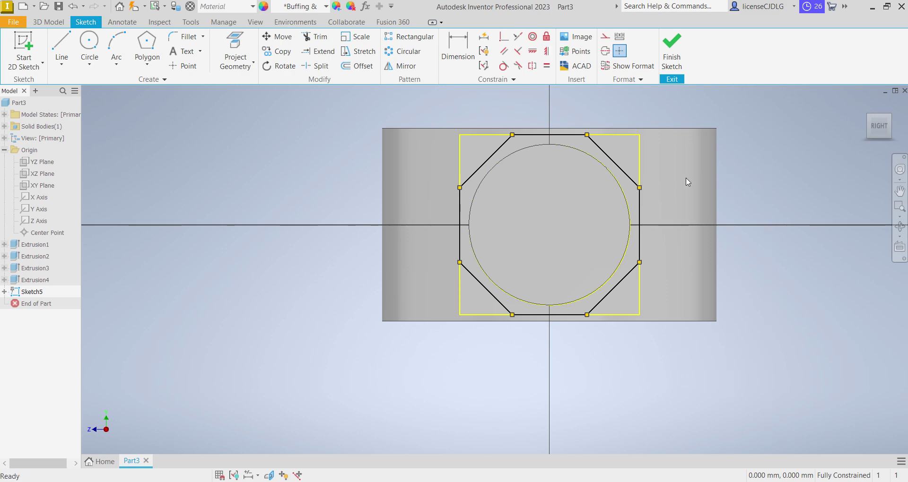
key(F6)
Step: Extrude the four corner regions between octagon and square as a cut into the block
key(e)
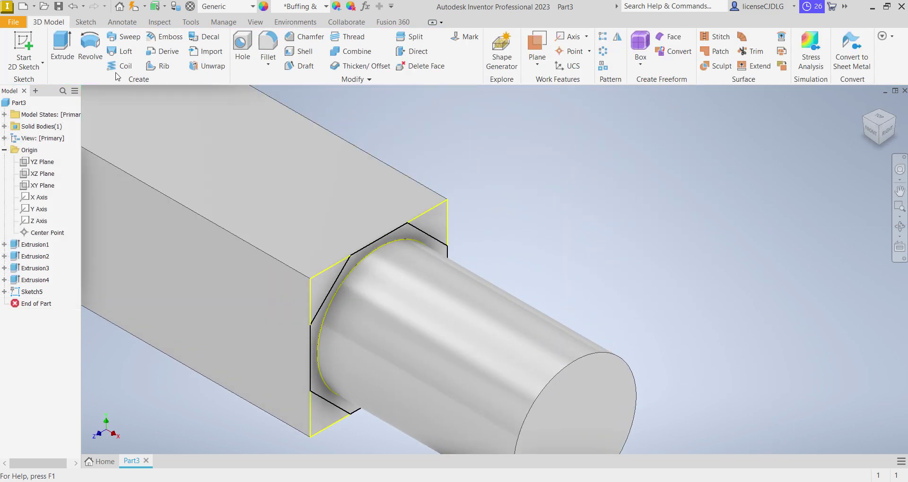
click(420, 226)
click(319, 292)
click(313, 410)
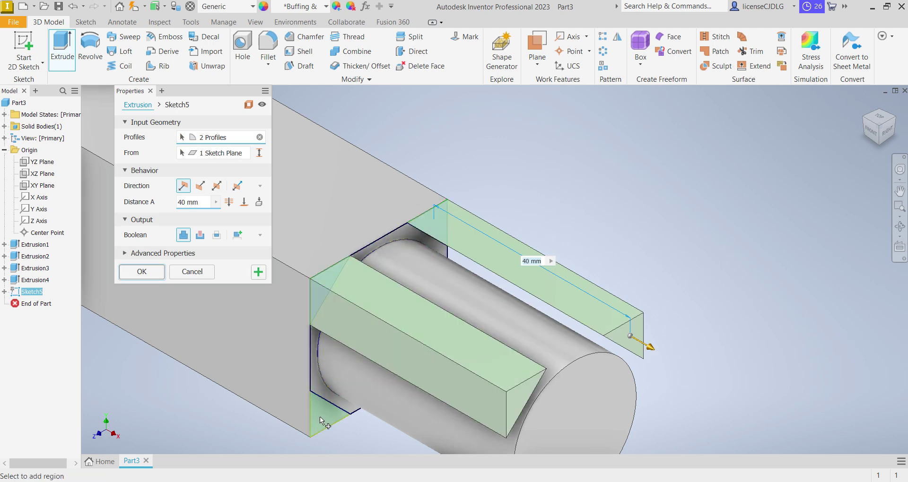
mouse_move(706, 409)
middle_down()
mouse_move(732, 350)
mouse_move(663, 310)
middle_up()
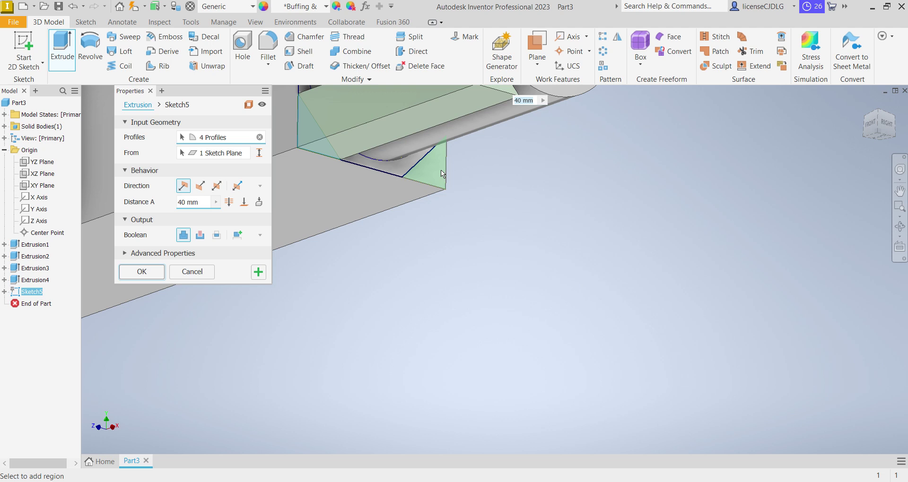
click(440, 170)
click(200, 186)
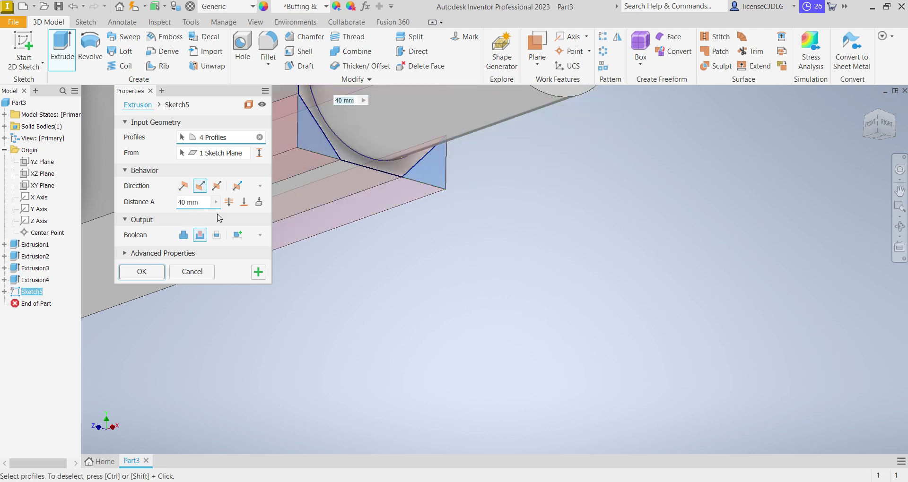
text(45)
key(Return)
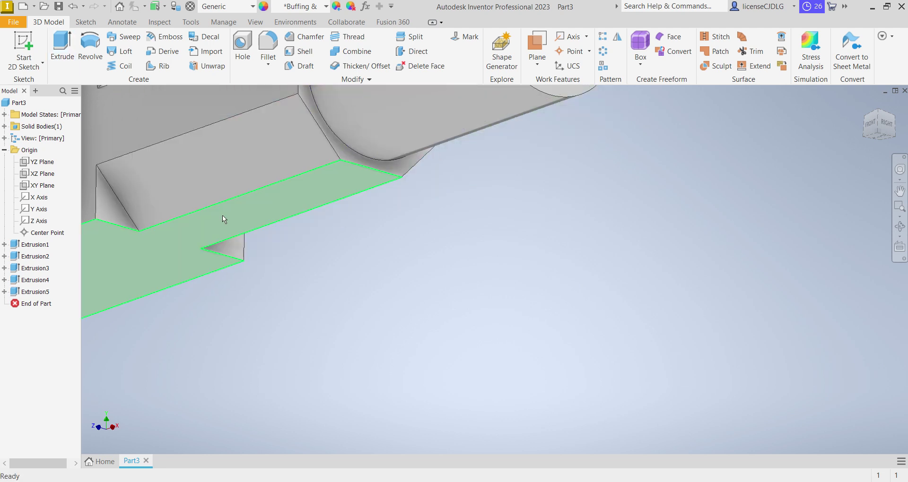
Step: Check the cut part from the front, then return to an isometric view
scroll(392, 244, up, 5)
middle_drag(392, 244, 416, 305)
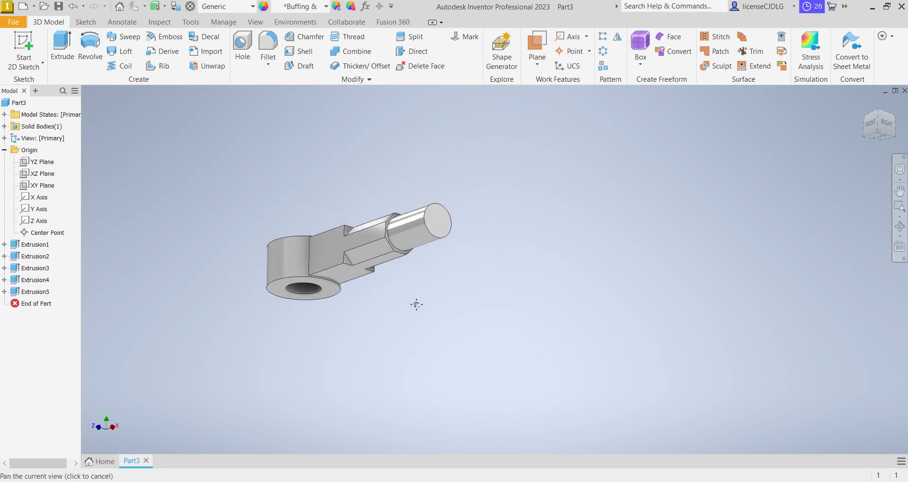
click(889, 124)
click(891, 117)
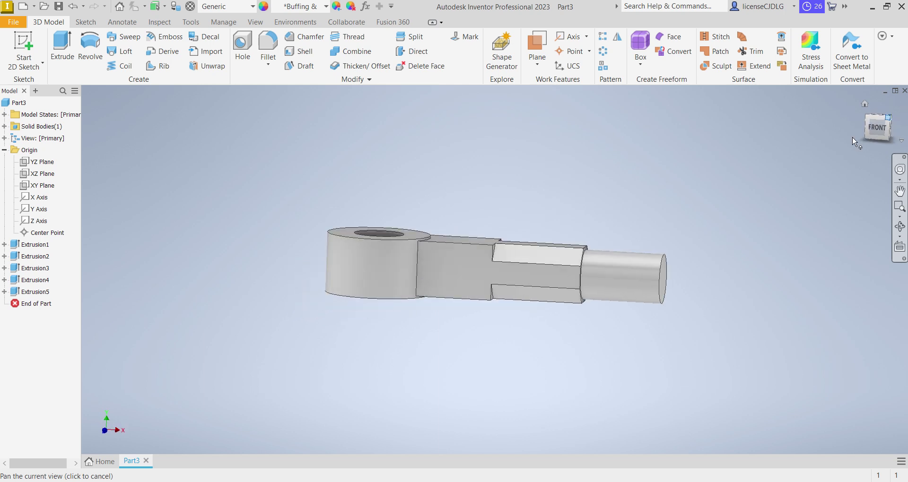
scroll(505, 233, down, 3)
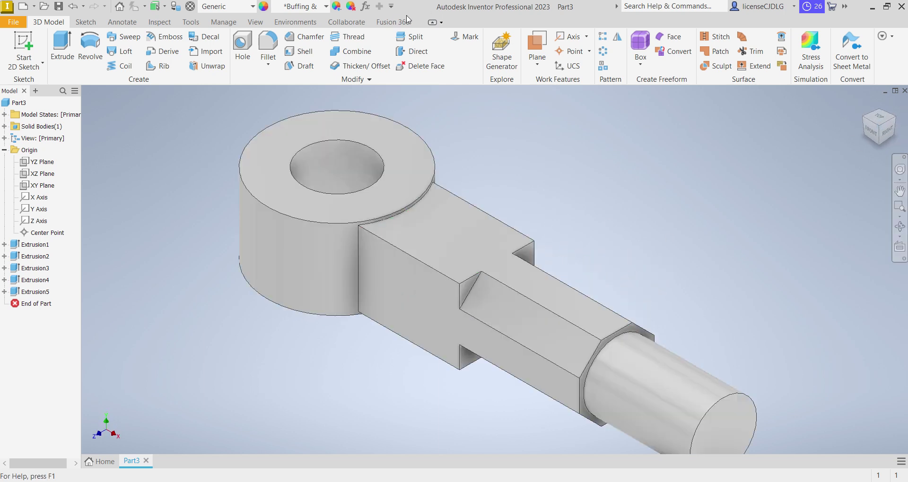
Step: Fillet the four inner recess edges with a 5.5 mm radius
click(268, 43)
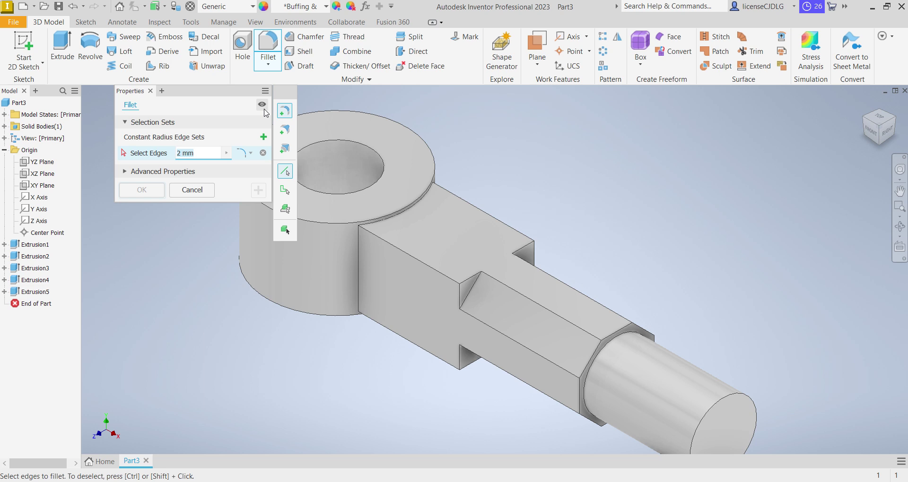
text(5.5)
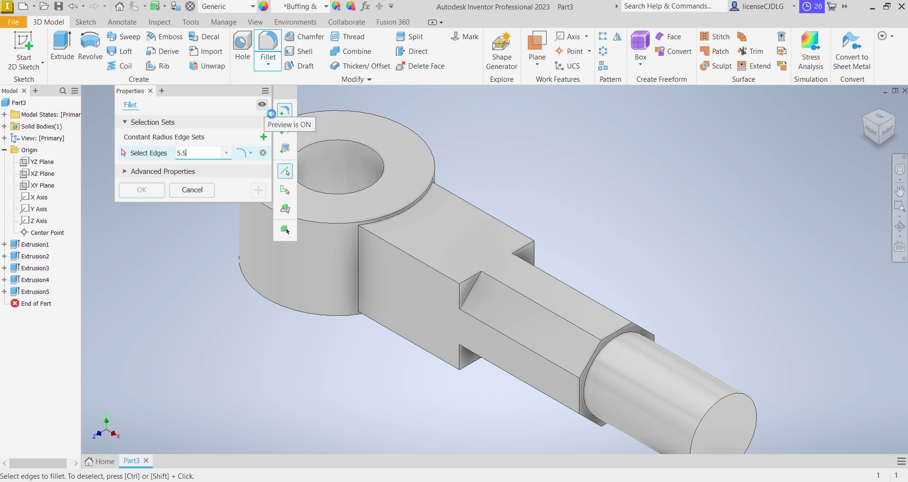
click(473, 291)
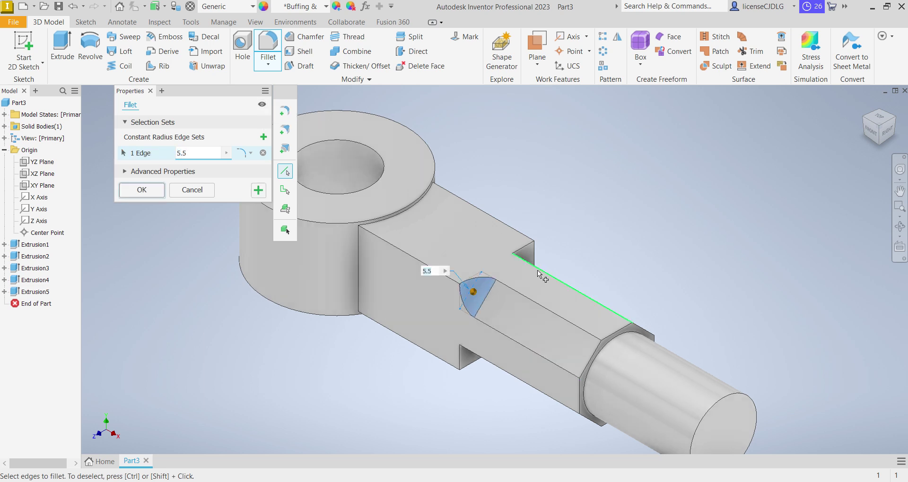
mouse_move(450, 371)
shift+middle_down()
mouse_move(452, 334)
mouse_move(522, 291)
shift+middle_up()
click(481, 355)
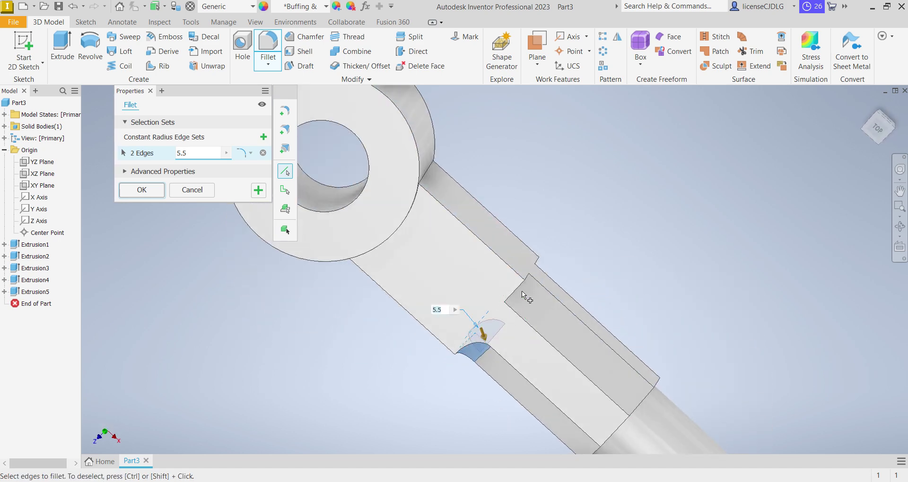
click(521, 292)
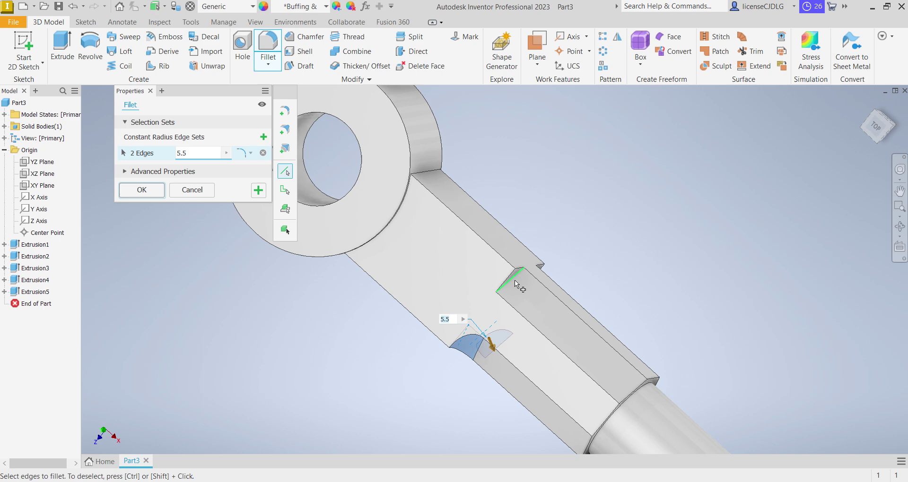
mouse_move(515, 280)
shift+middle_down()
mouse_move(528, 298)
mouse_move(578, 283)
shift+middle_up()
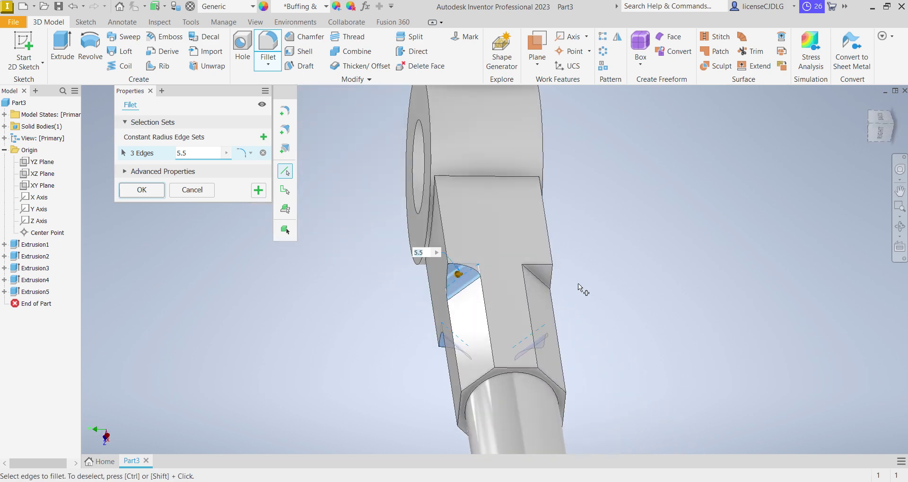
click(532, 277)
click(133, 190)
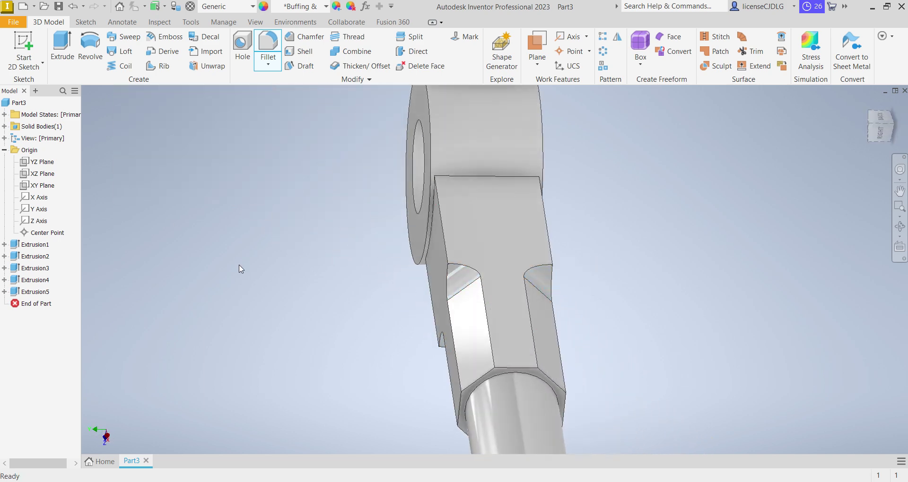
Step: Round the hex-to-cylinder step edge with a 2 mm fillet (Fillet2)
scroll(418, 335, down, 3)
mouse_move(418, 335)
shift+middle_down()
mouse_move(470, 300)
mouse_move(482, 280)
shift+middle_up()
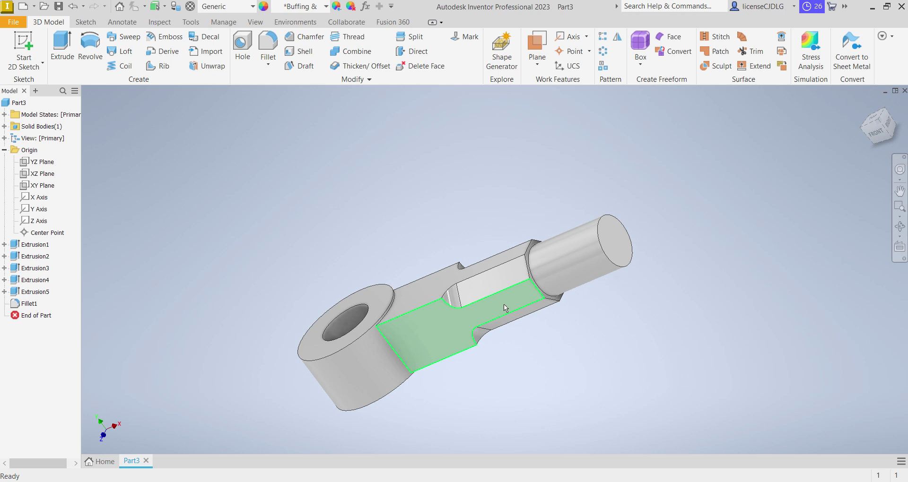
click(269, 45)
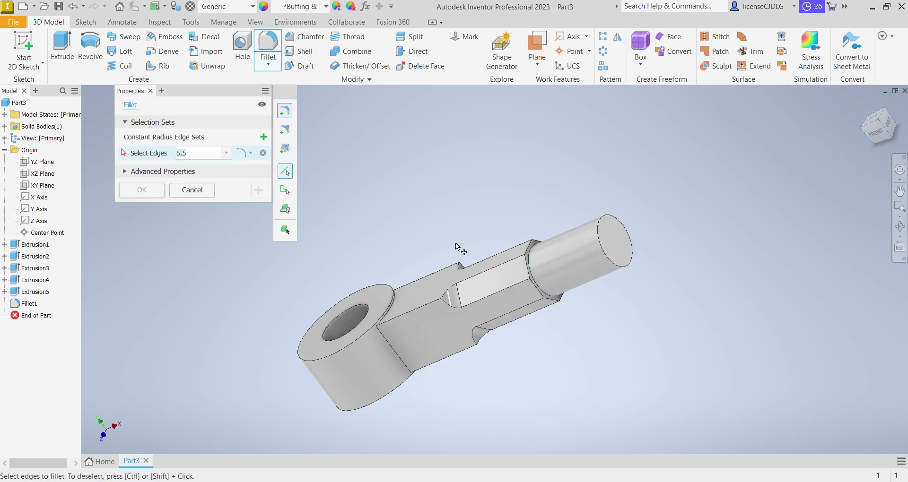
scroll(538, 242, up, 3)
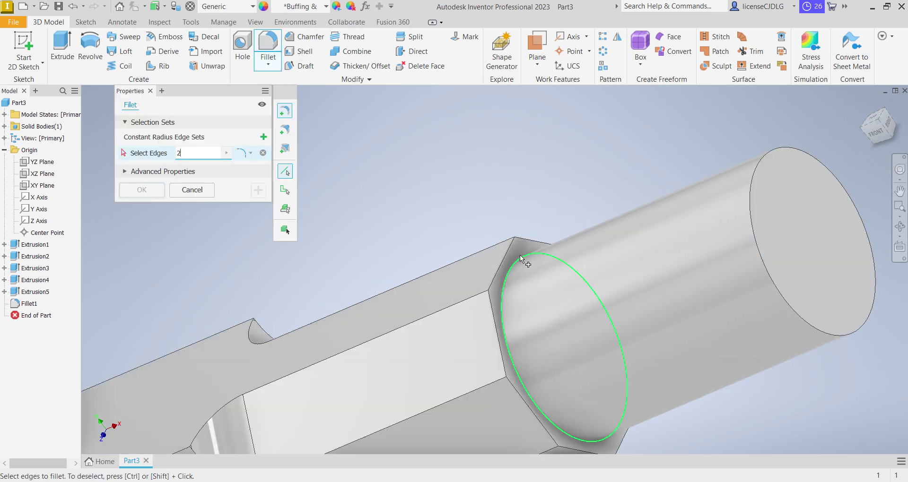
click(523, 259)
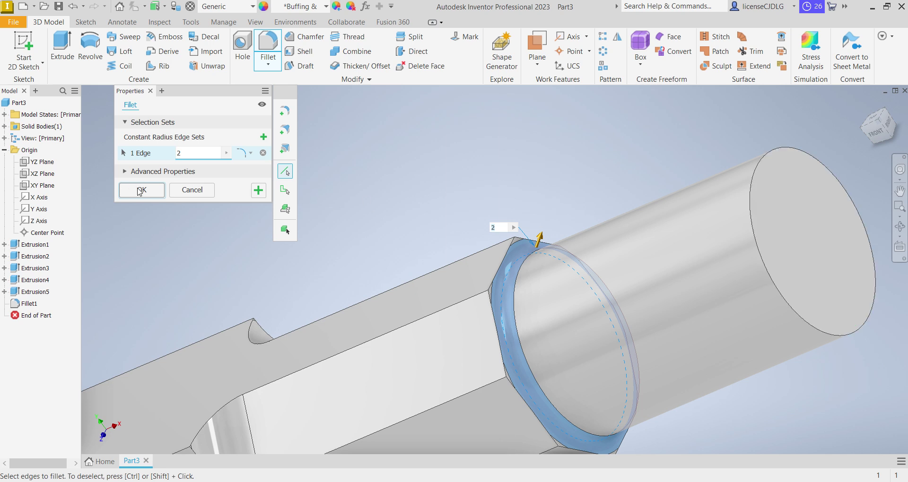
click(258, 191)
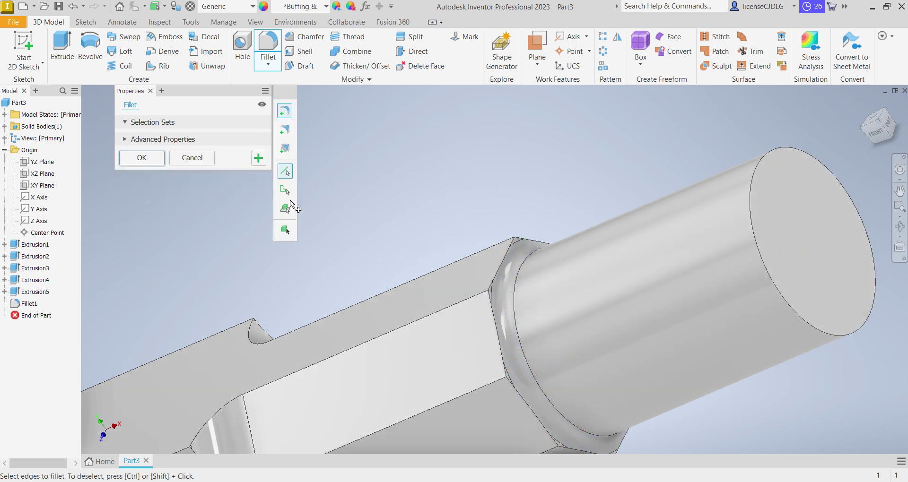
Step: Blend both edges where the eye meets the shaft with a 25 mm fillet (Fillet3)
scroll(443, 206, up, 5)
mouse_move(443, 206)
shift+middle_down()
mouse_move(439, 327)
mouse_move(407, 236)
shift+middle_up()
scroll(397, 205, down, 5)
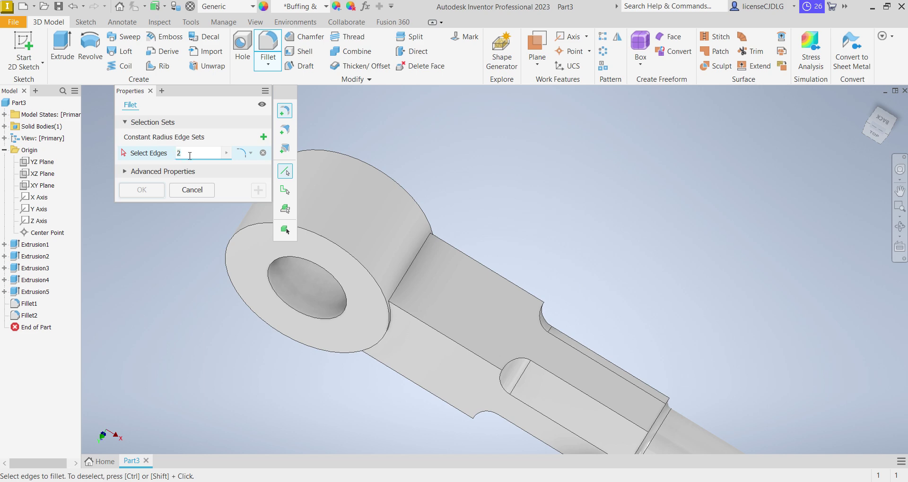
text(5)
click(405, 280)
mouse_move(406, 279)
shift+middle_down()
mouse_move(526, 277)
mouse_move(436, 344)
shift+middle_up()
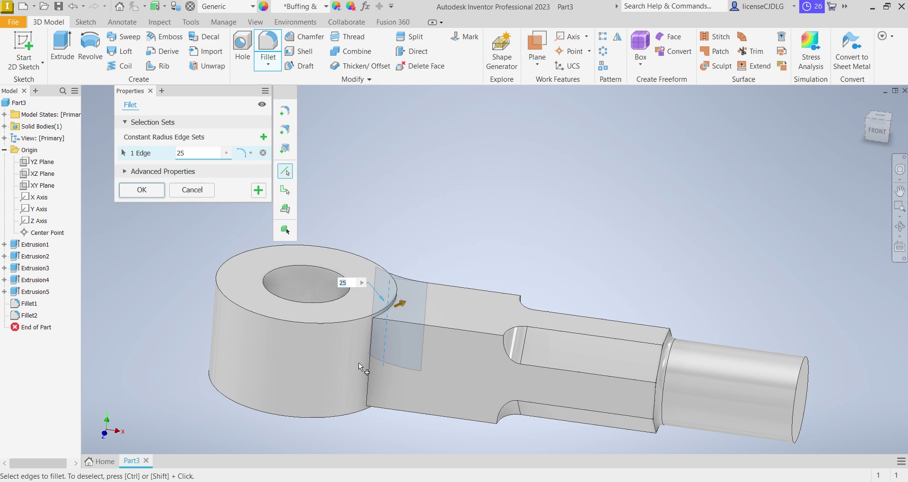
click(370, 362)
click(141, 189)
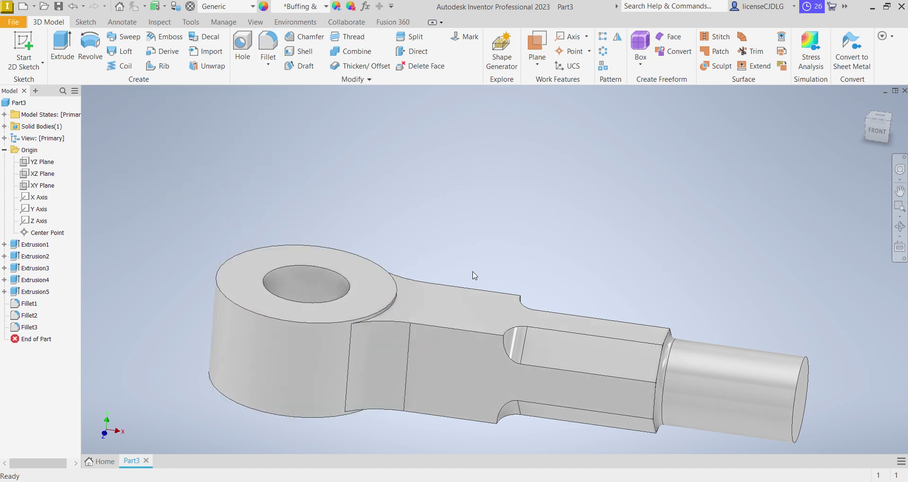
Step: Bevel the shaft's free end edge with a 2 mm chamfer
click(879, 116)
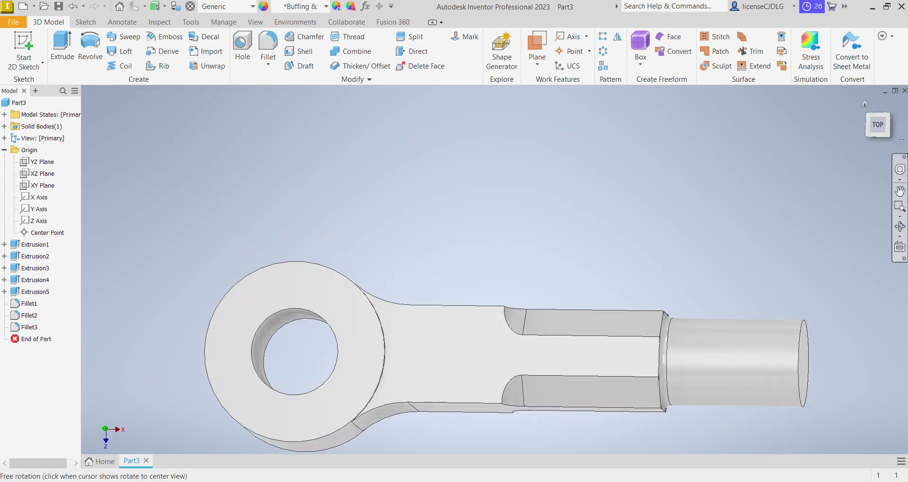
click(890, 115)
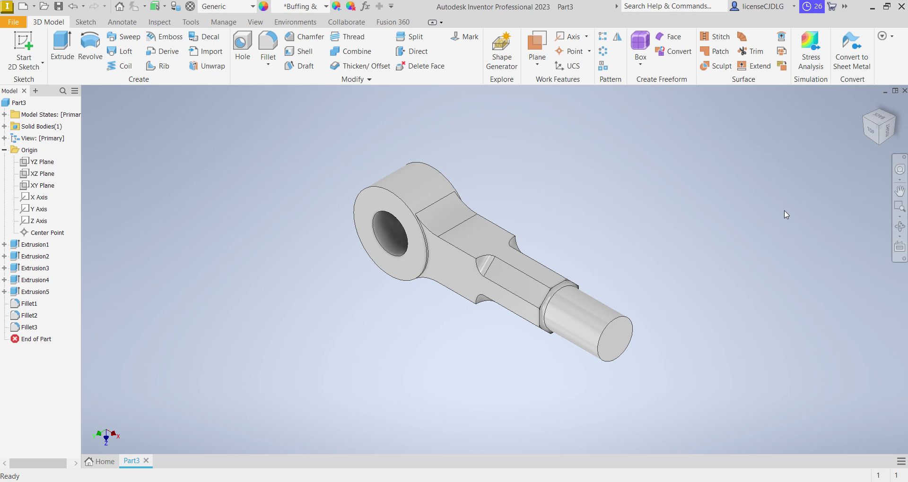
click(304, 36)
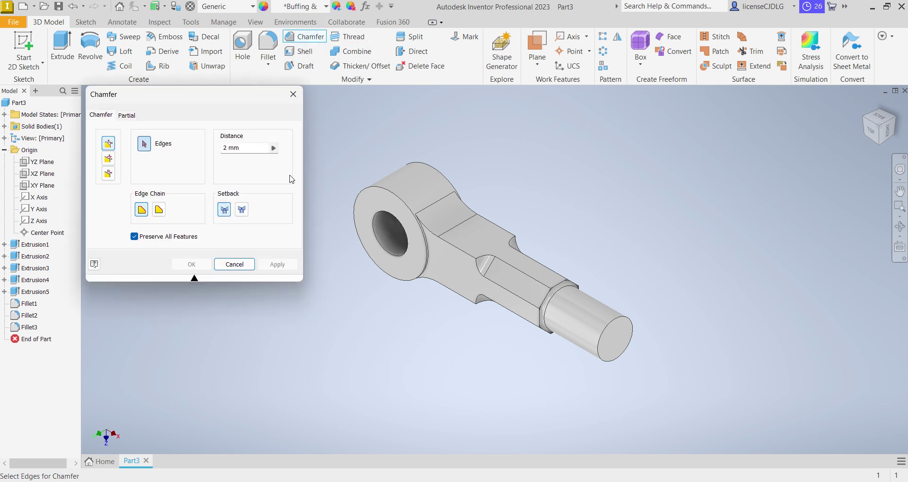
click(613, 334)
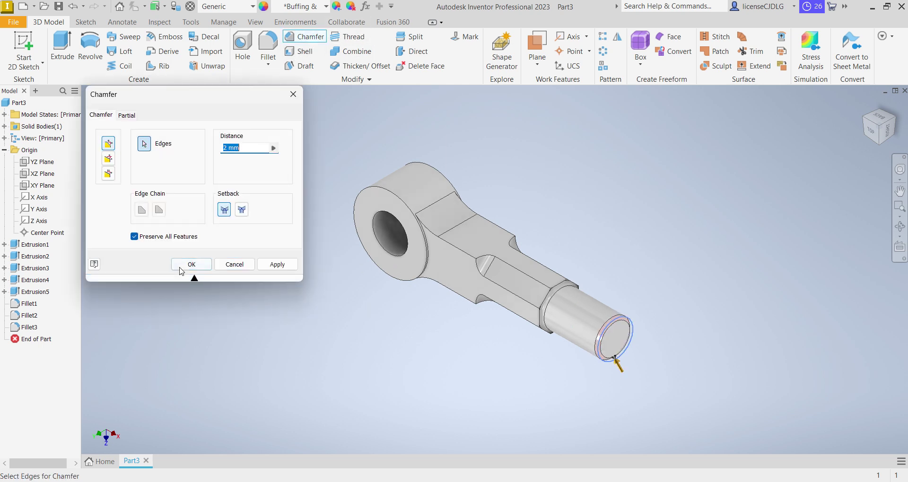
click(192, 264)
Step: Orbit and snap through ViewCube views to inspect the chamfered part
scroll(408, 191, up, 1)
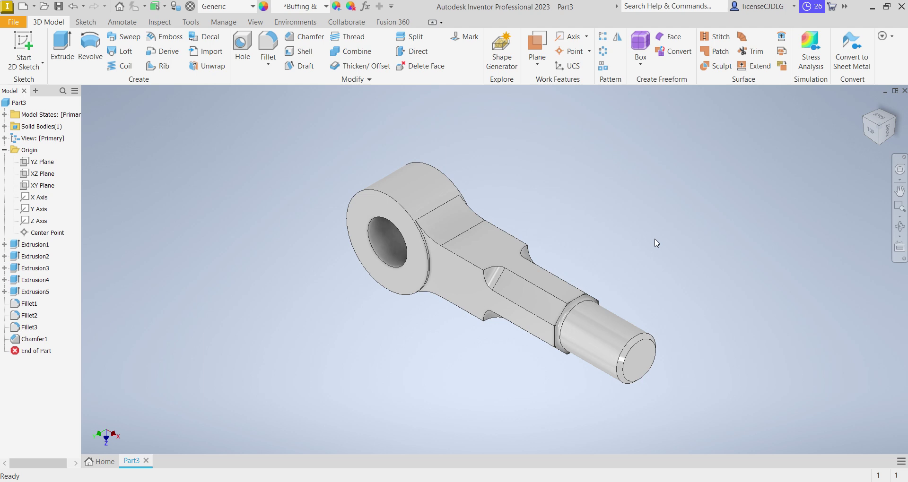
scroll(616, 270, down, 2)
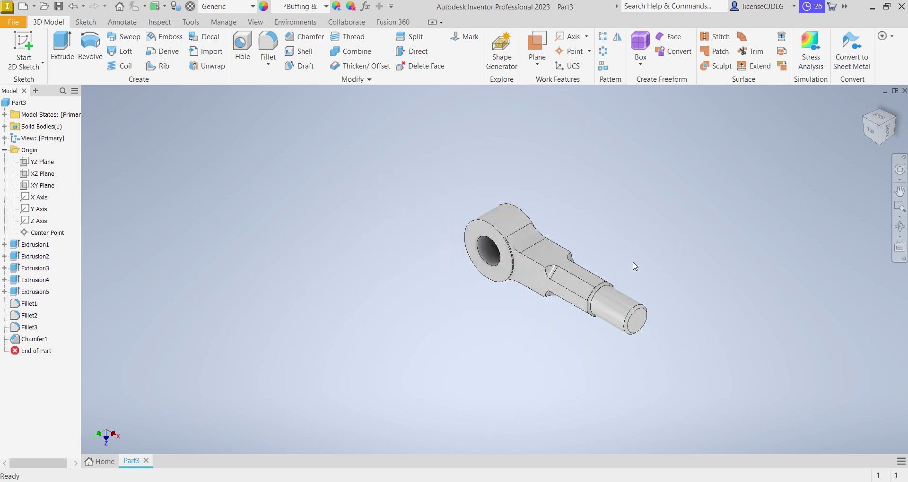
shift+middle_drag(851, 166, 881, 138)
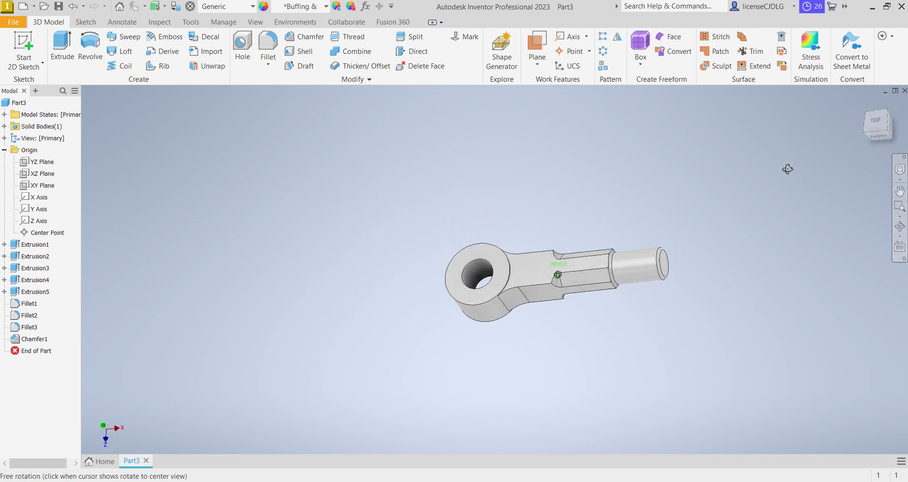
click(881, 138)
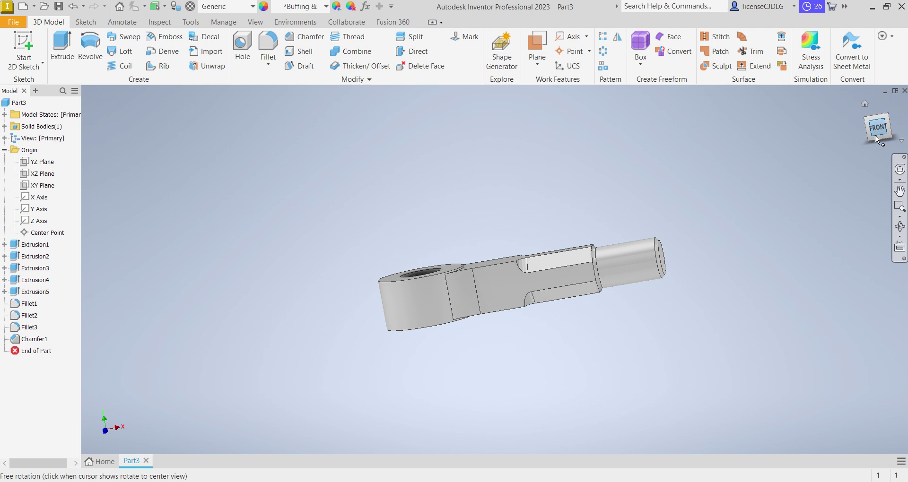
click(895, 115)
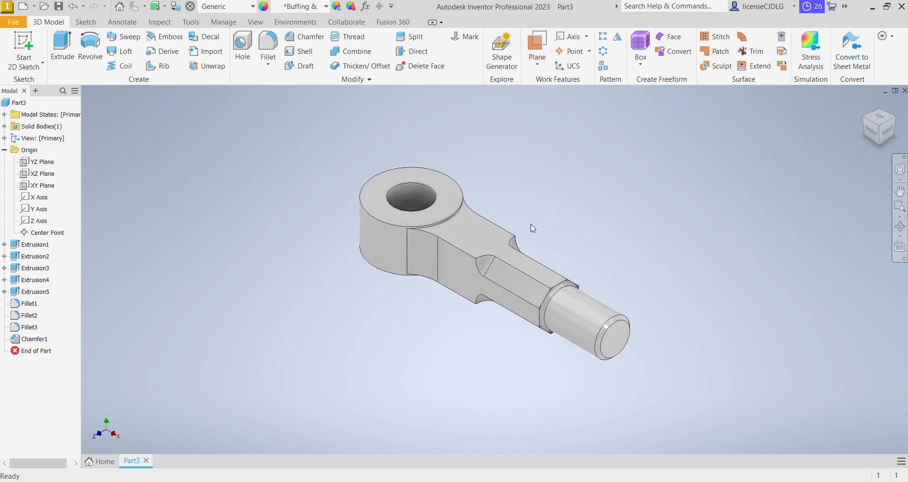
Step: Bring the Eye end.JPG reference drawing forward and move it to the upper left
key(alt+Tab)
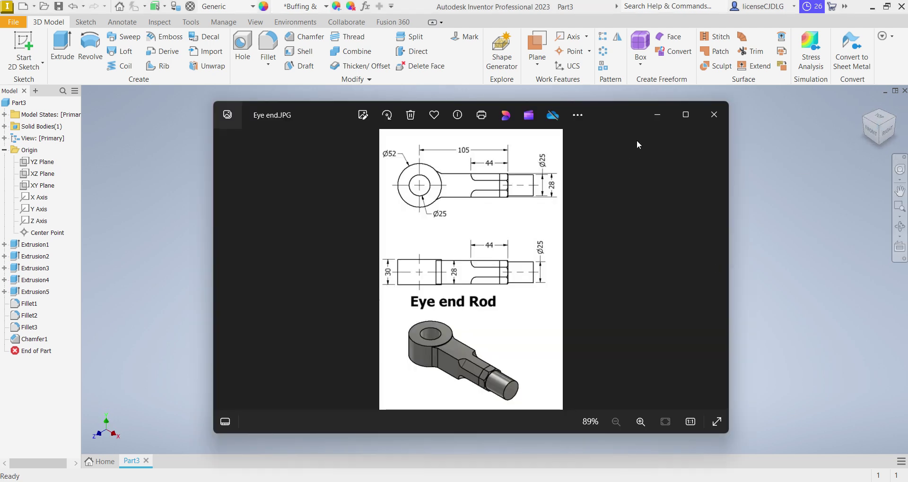
drag(623, 121, 265, 80)
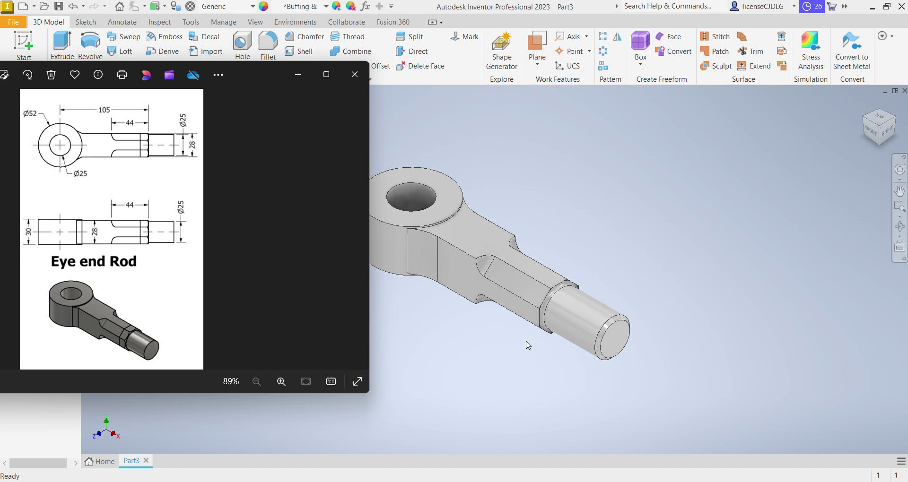
Step: Minimize the reference drawing and set the material to Stainless Steel, leaving appearance unchanged
click(299, 83)
click(223, 12)
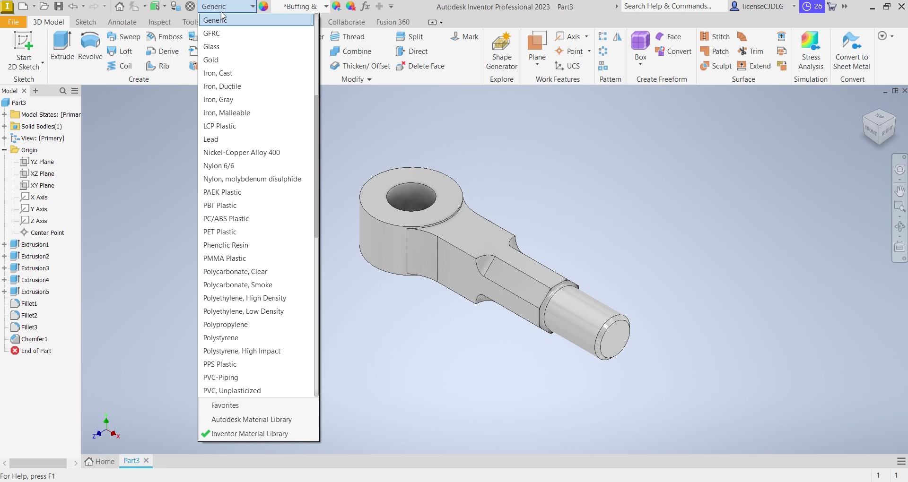
scroll(255, 241, down, 5)
scroll(254, 272, down, 4)
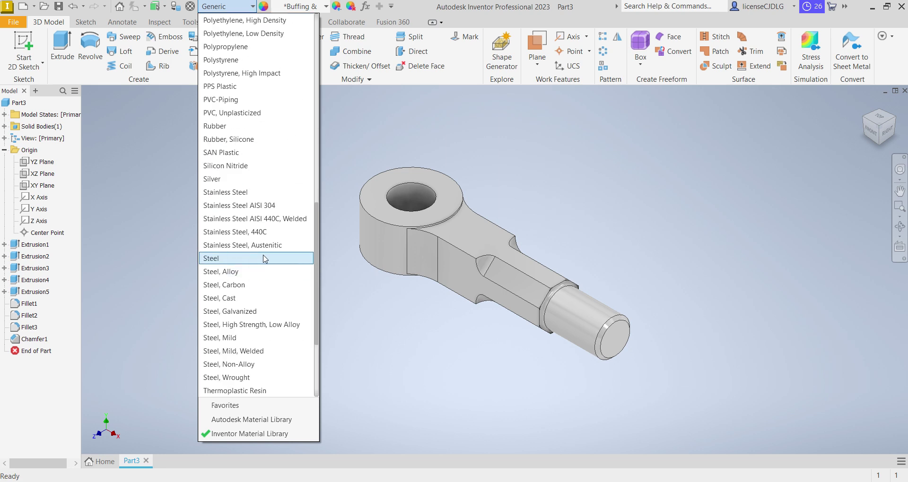
click(238, 200)
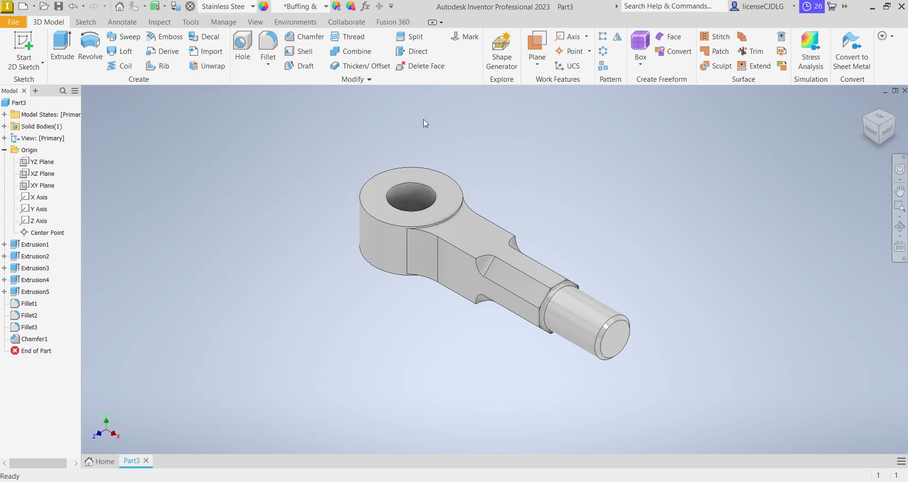
click(299, 7)
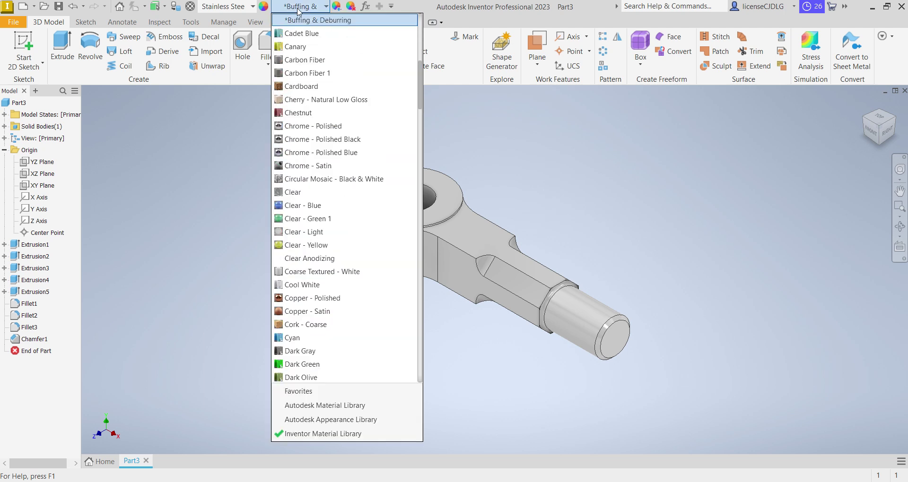
click(524, 166)
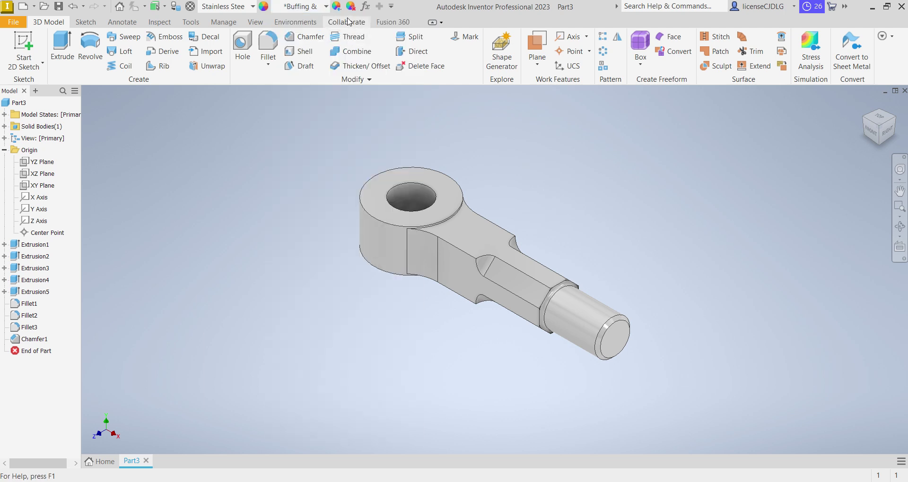
Step: Tint the whole part light green with Adjust appearance, then start saving under a new name
click(336, 6)
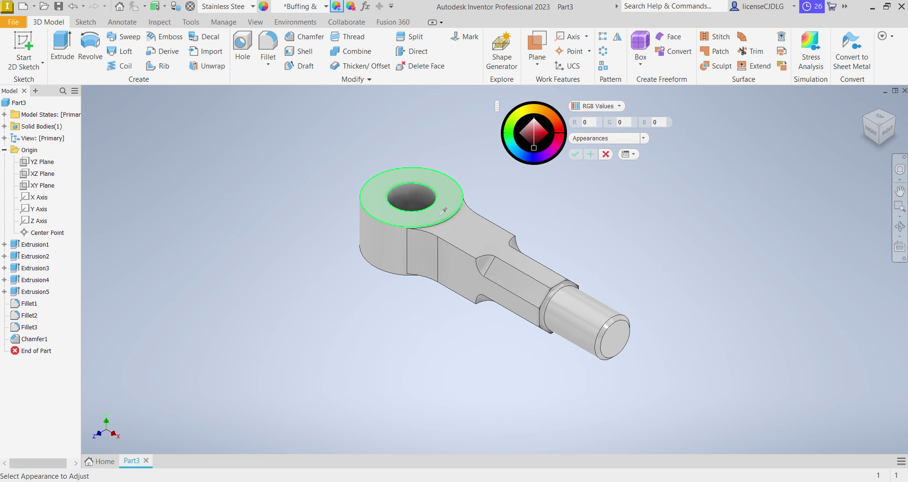
click(464, 184)
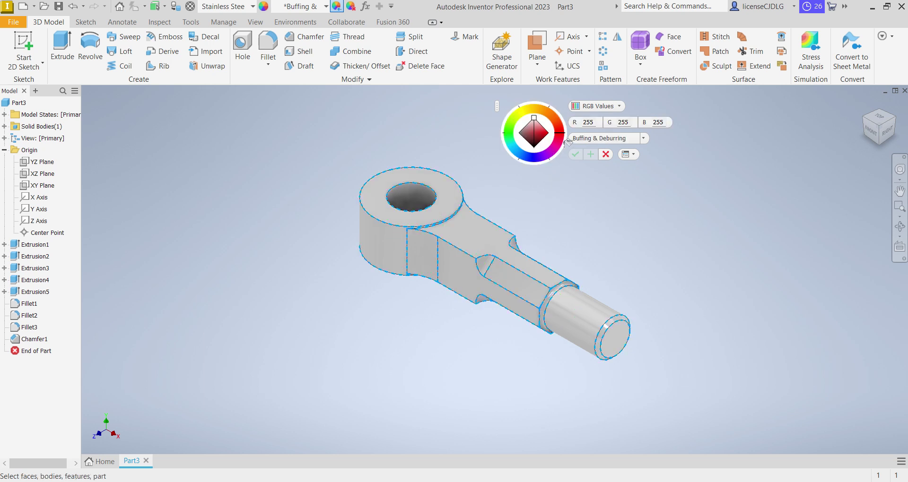
click(515, 137)
click(530, 129)
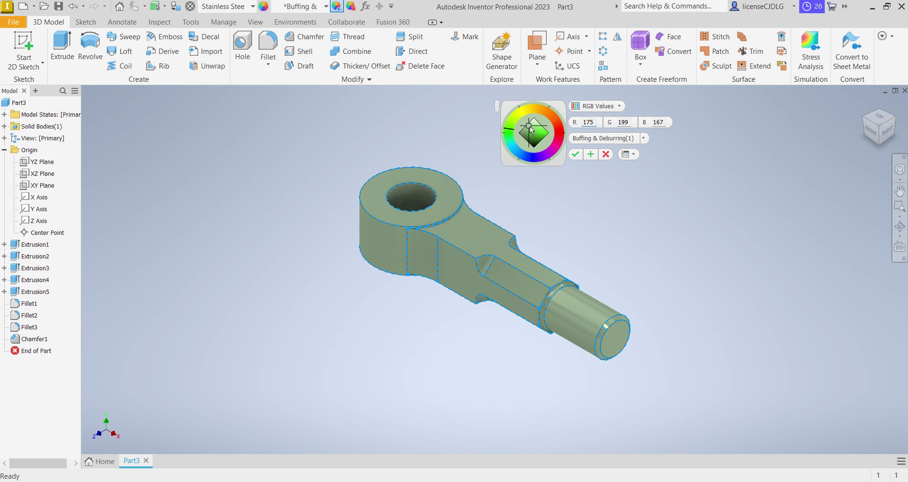
drag(532, 131, 538, 121)
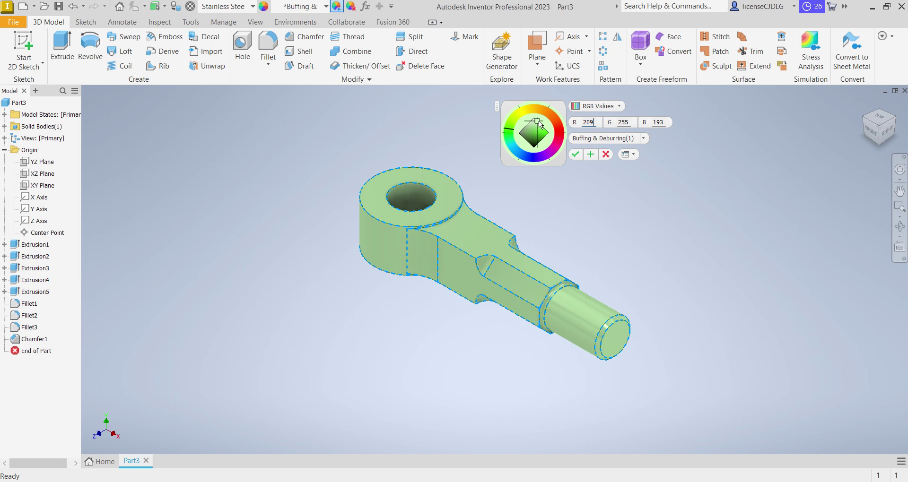
drag(539, 123, 540, 122)
click(574, 154)
scroll(477, 248, down, 2)
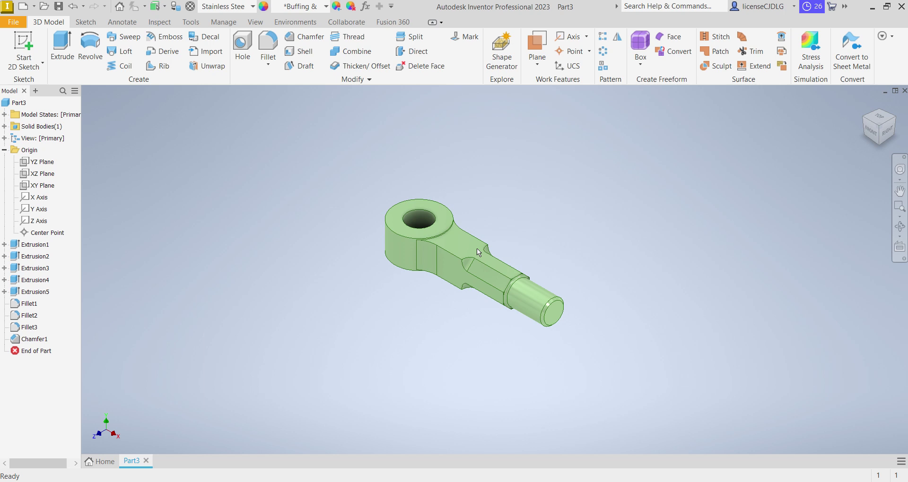
key(ctrl+s)
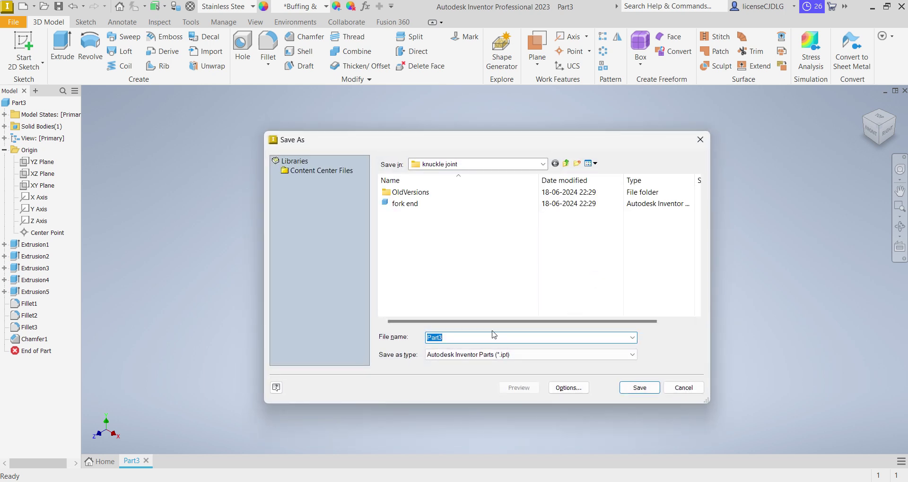
Step: Name the file 'eye end' and save it as eye end.ipt
text(eye )
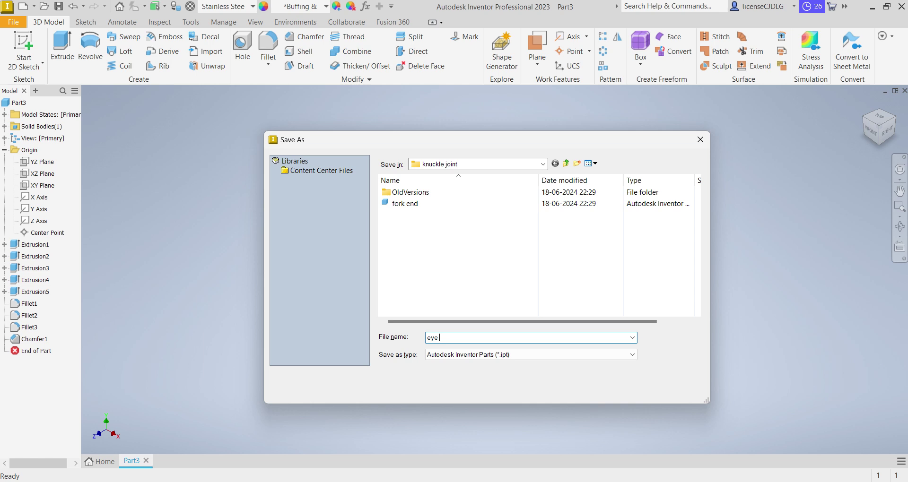
text(end)
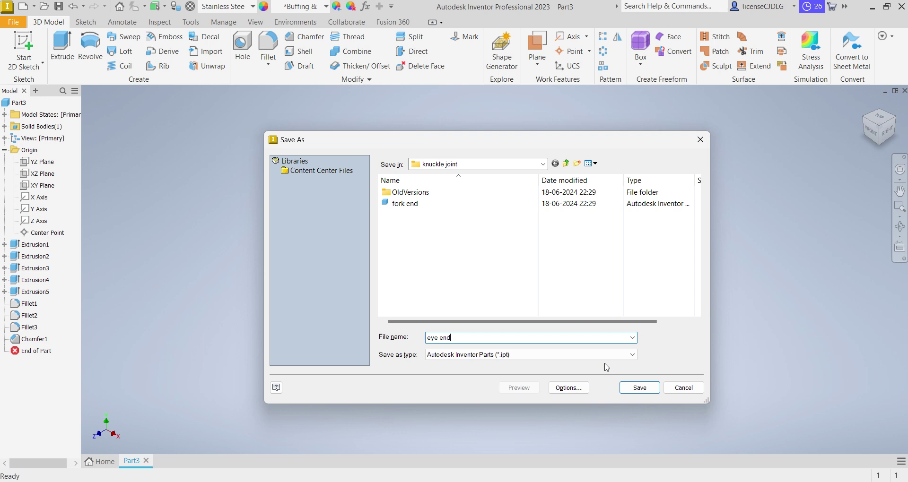
click(636, 388)
scroll(548, 248, down, 3)
scroll(548, 249, up, 3)
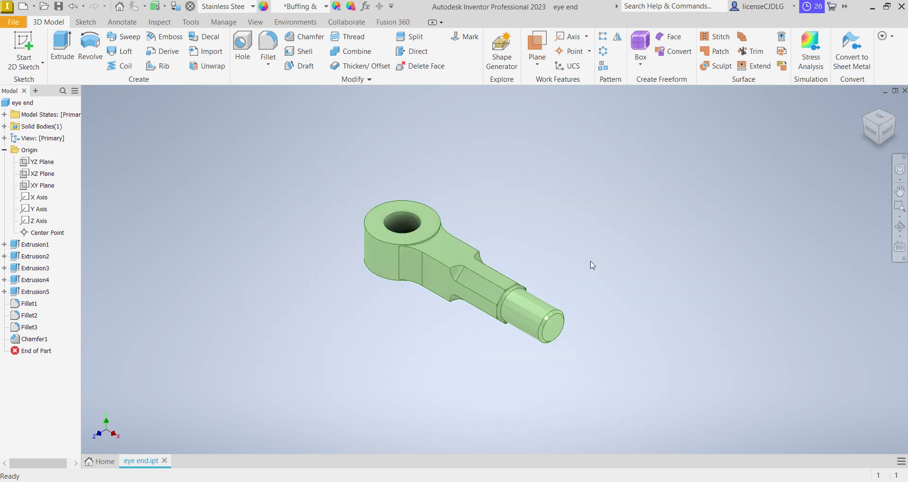